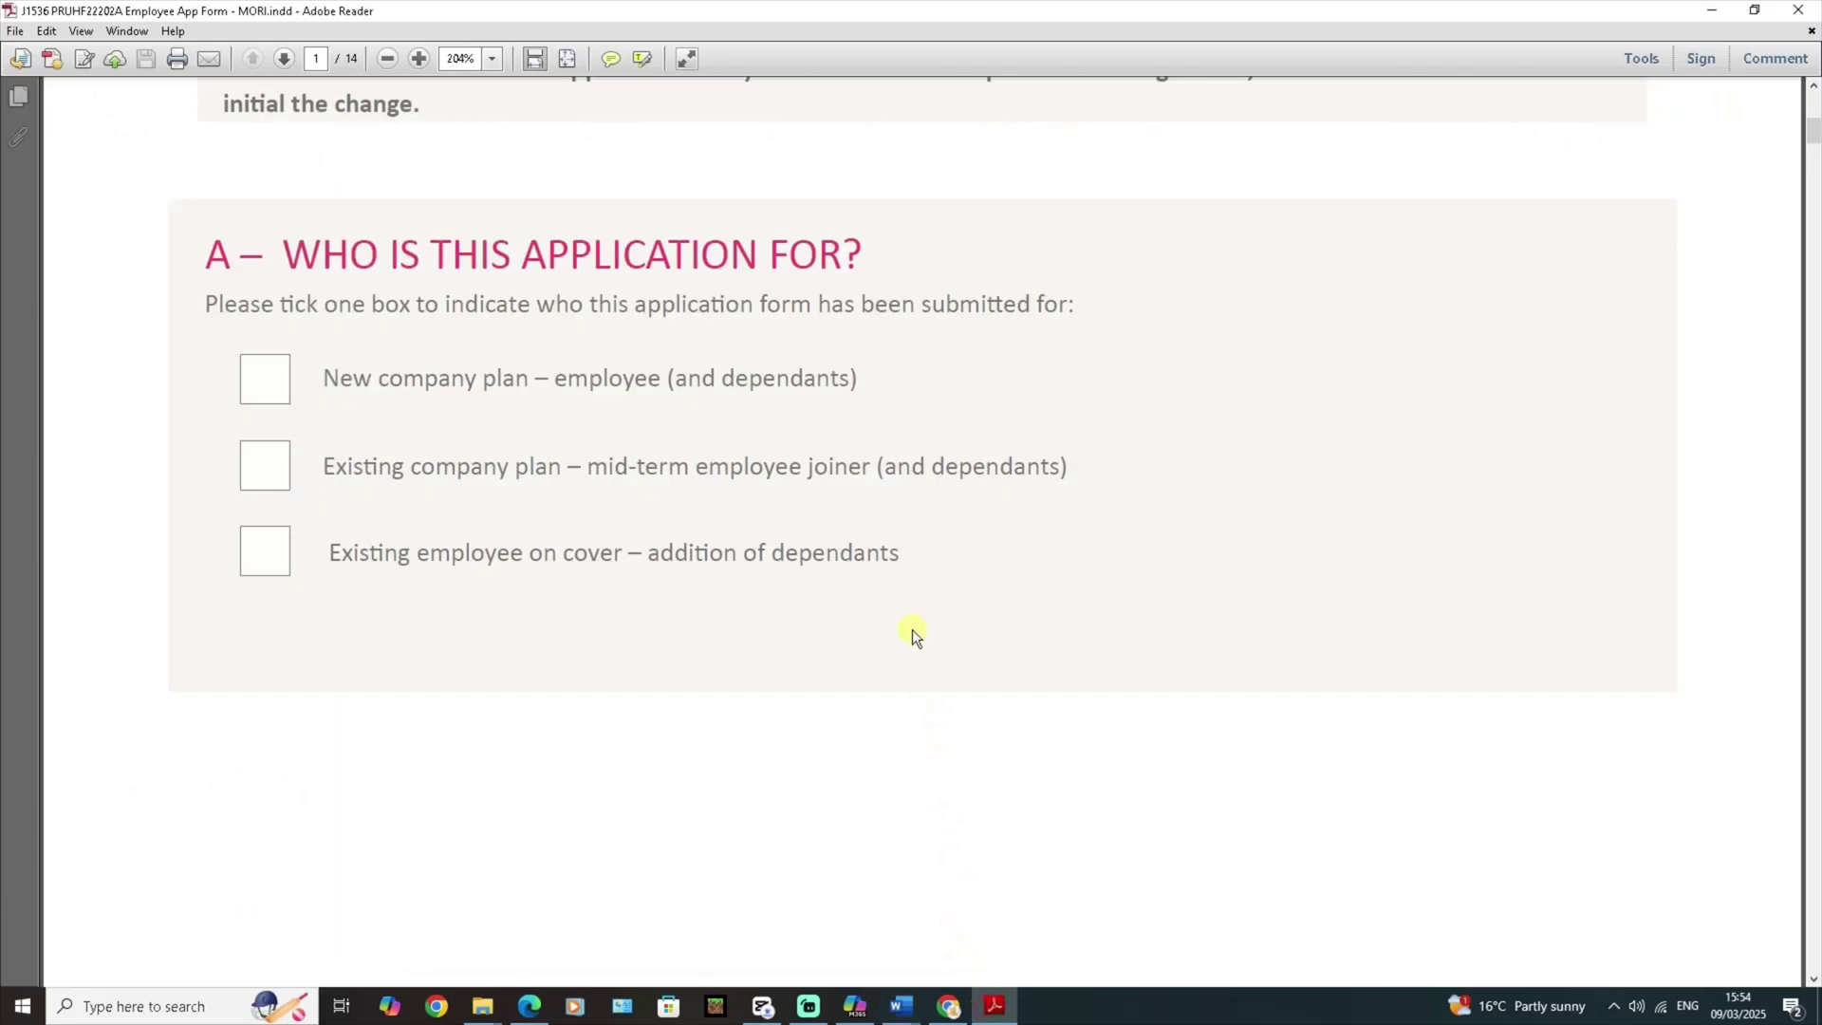
Scroll the Adobe Reader form back up to its title headings
{"action": "scroll", "coordinate": [963, 561], "scroll_direction": "up", "scroll_amount": 3}
{"action": "scroll", "coordinate": [963, 561], "scroll_direction": "down", "scroll_amount": 3}
{"action": "scroll", "coordinate": [966, 562], "scroll_direction": "up", "scroll_amount": 3}
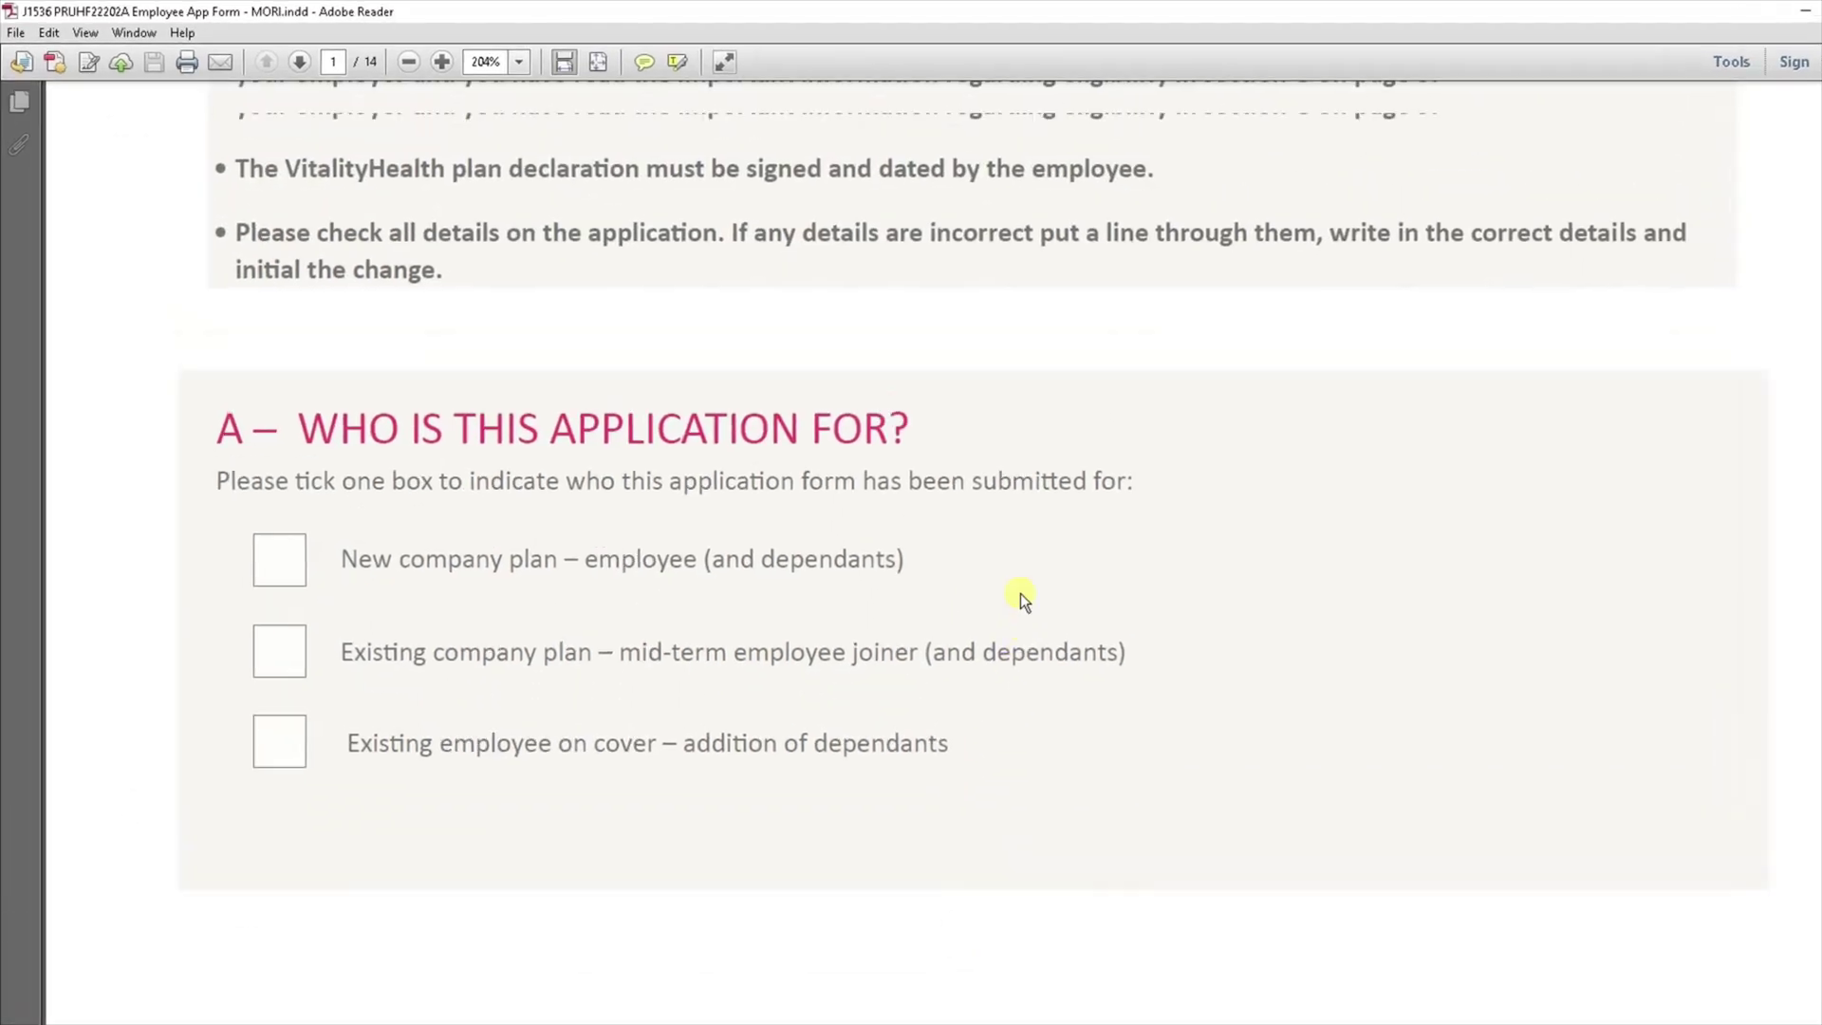
{"action": "scroll", "coordinate": [1091, 608], "scroll_direction": "up", "scroll_amount": 5}
{"action": "scroll", "coordinate": [1144, 544], "scroll_direction": "down", "scroll_amount": 1}
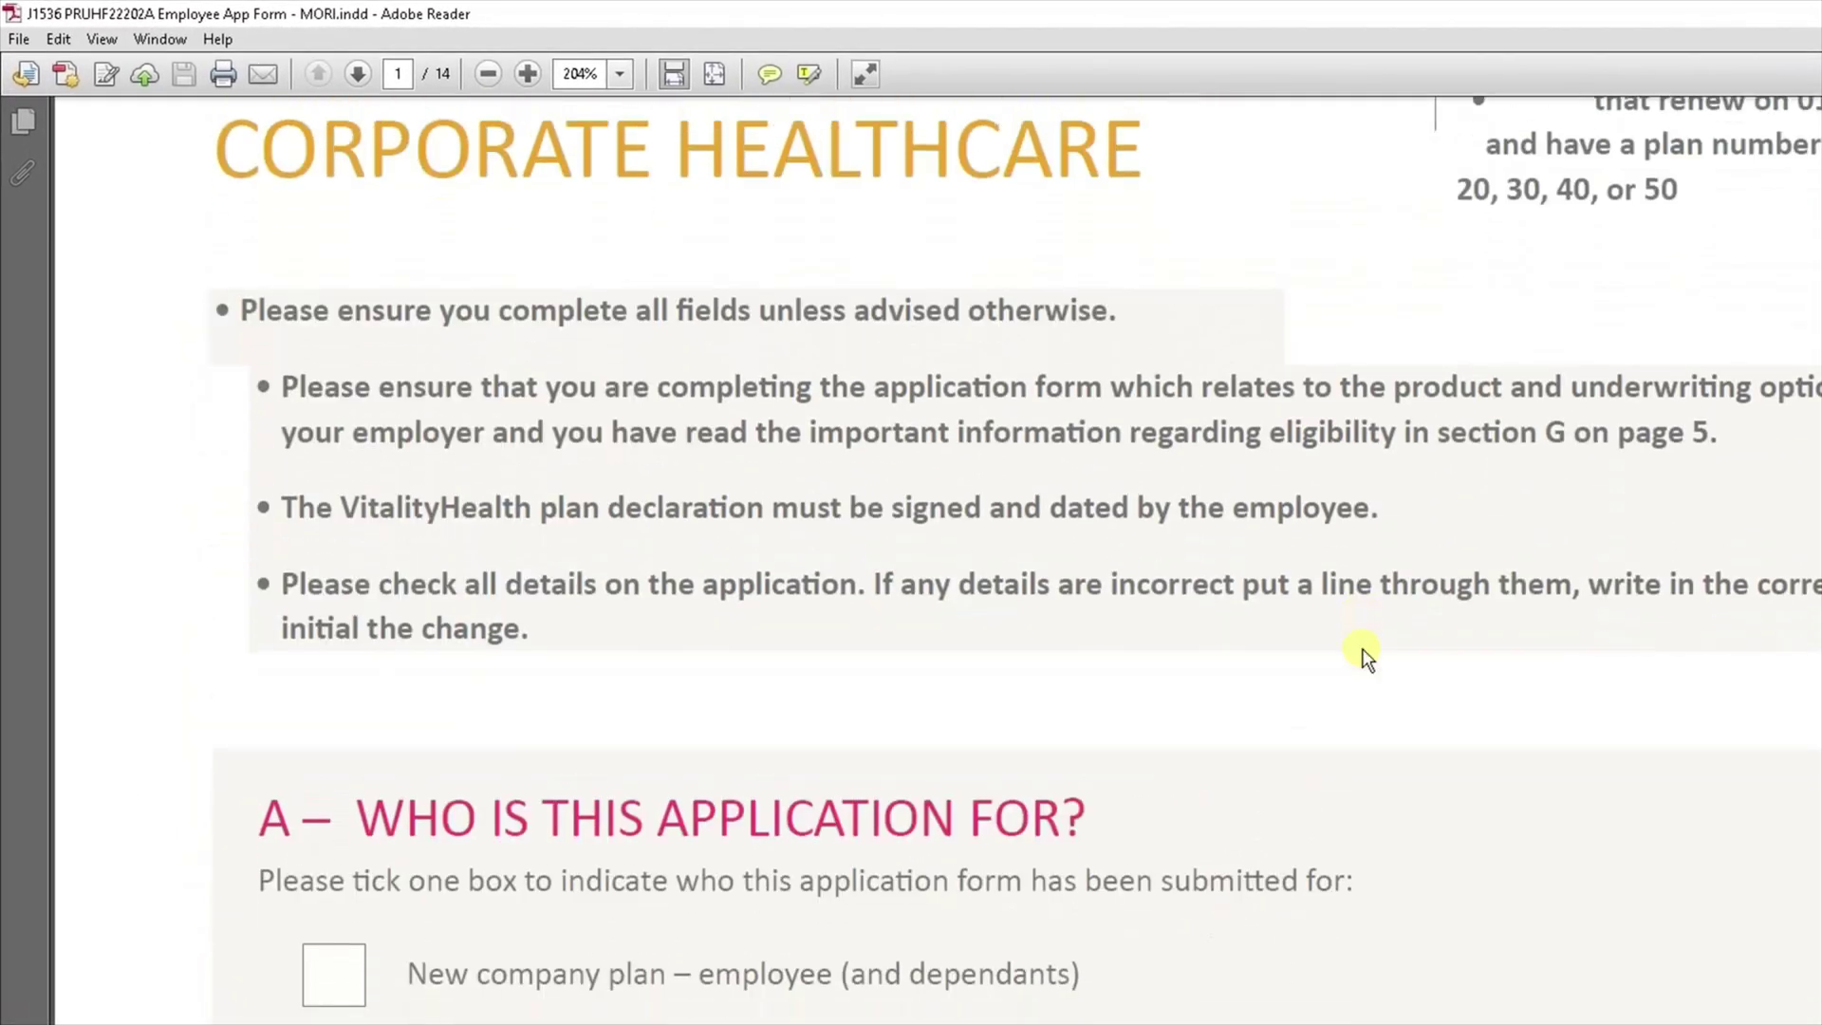
{"action": "scroll", "coordinate": [1365, 655], "scroll_direction": "up", "scroll_amount": 4}
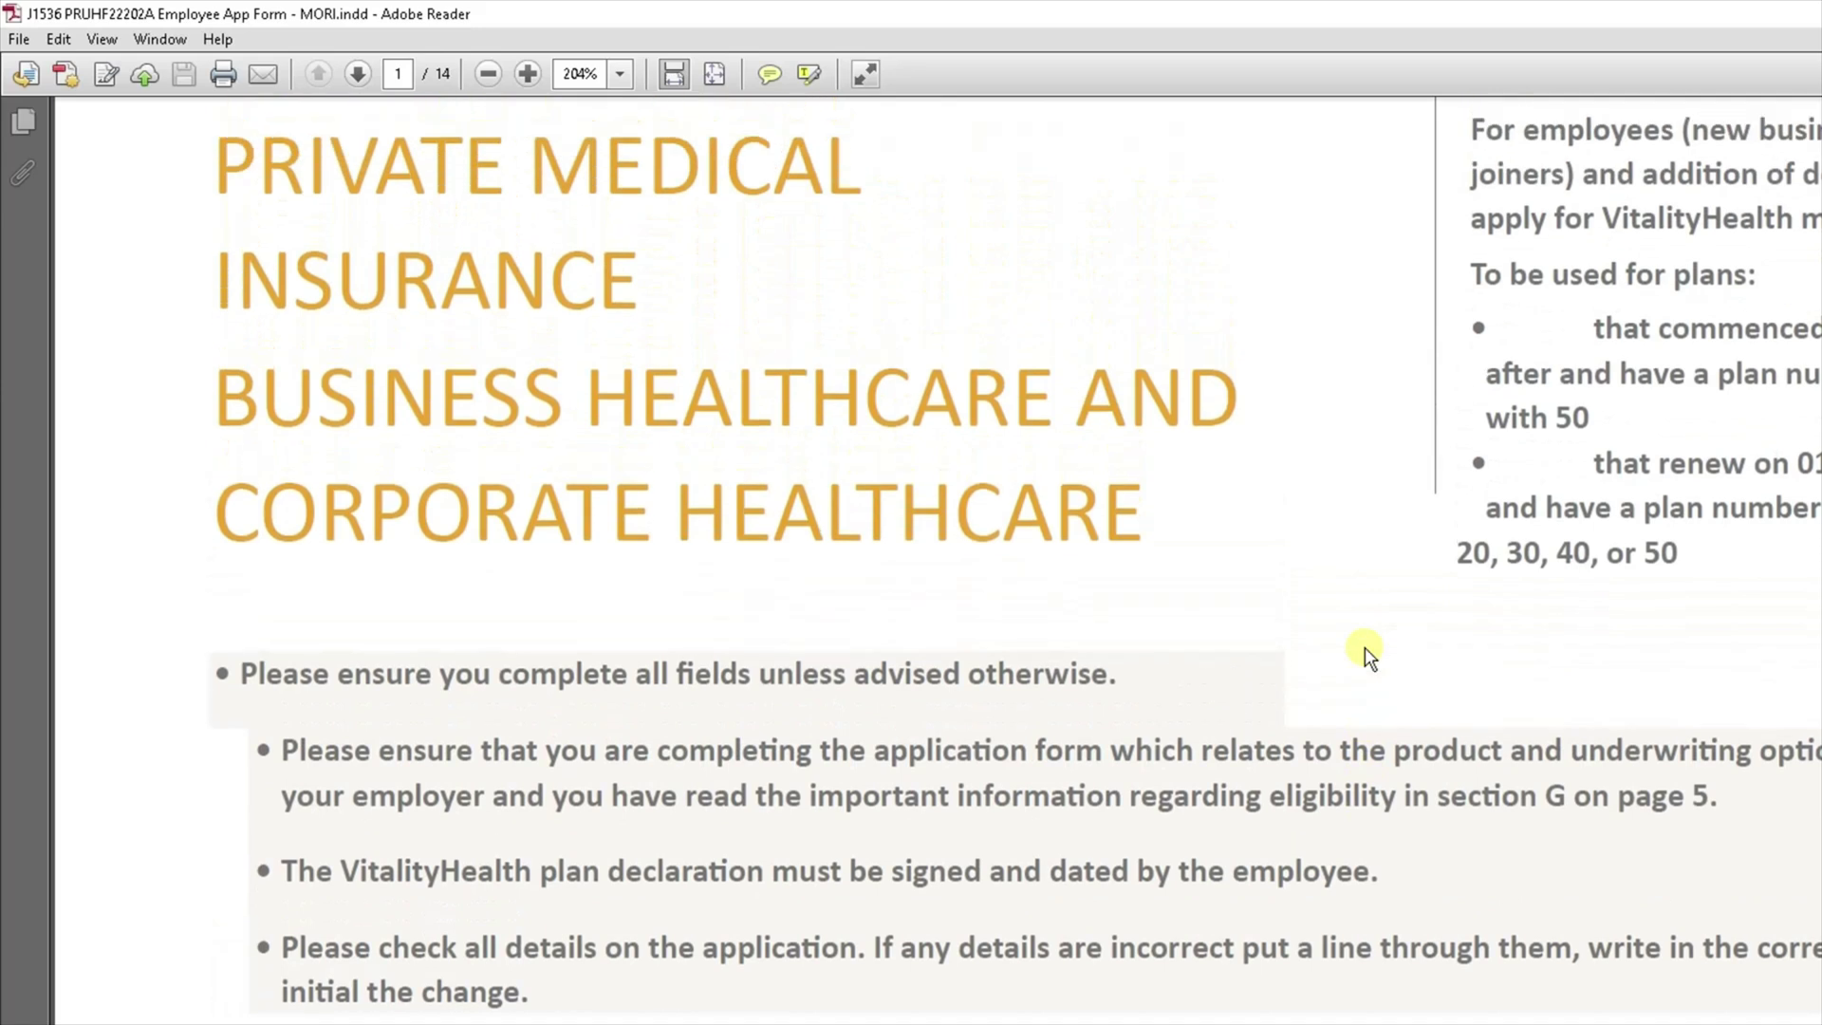
{"action": "scroll", "coordinate": [1365, 648], "scroll_direction": "up", "scroll_amount": 1}
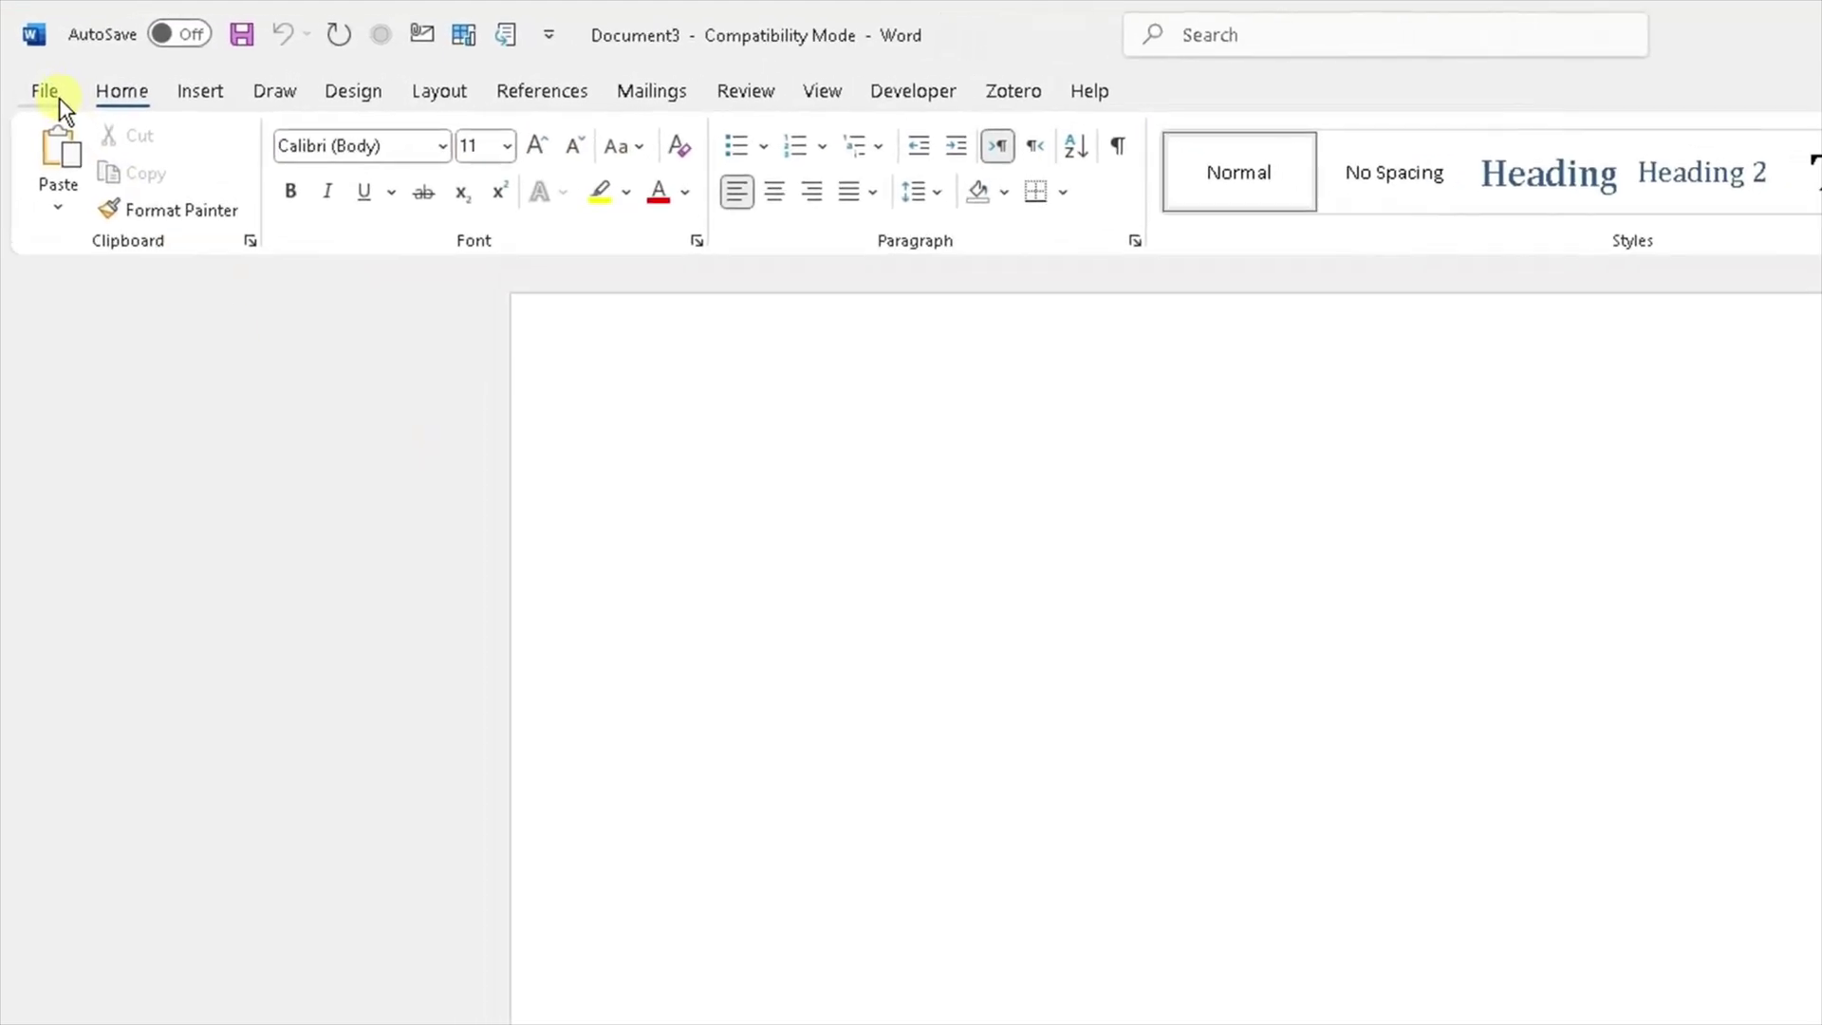
Open the recent 'Vitality Health New Application form 1 (1).pdf' and accept converting it to an editable document
{"action": "left_click", "coordinate": [37, 76]}
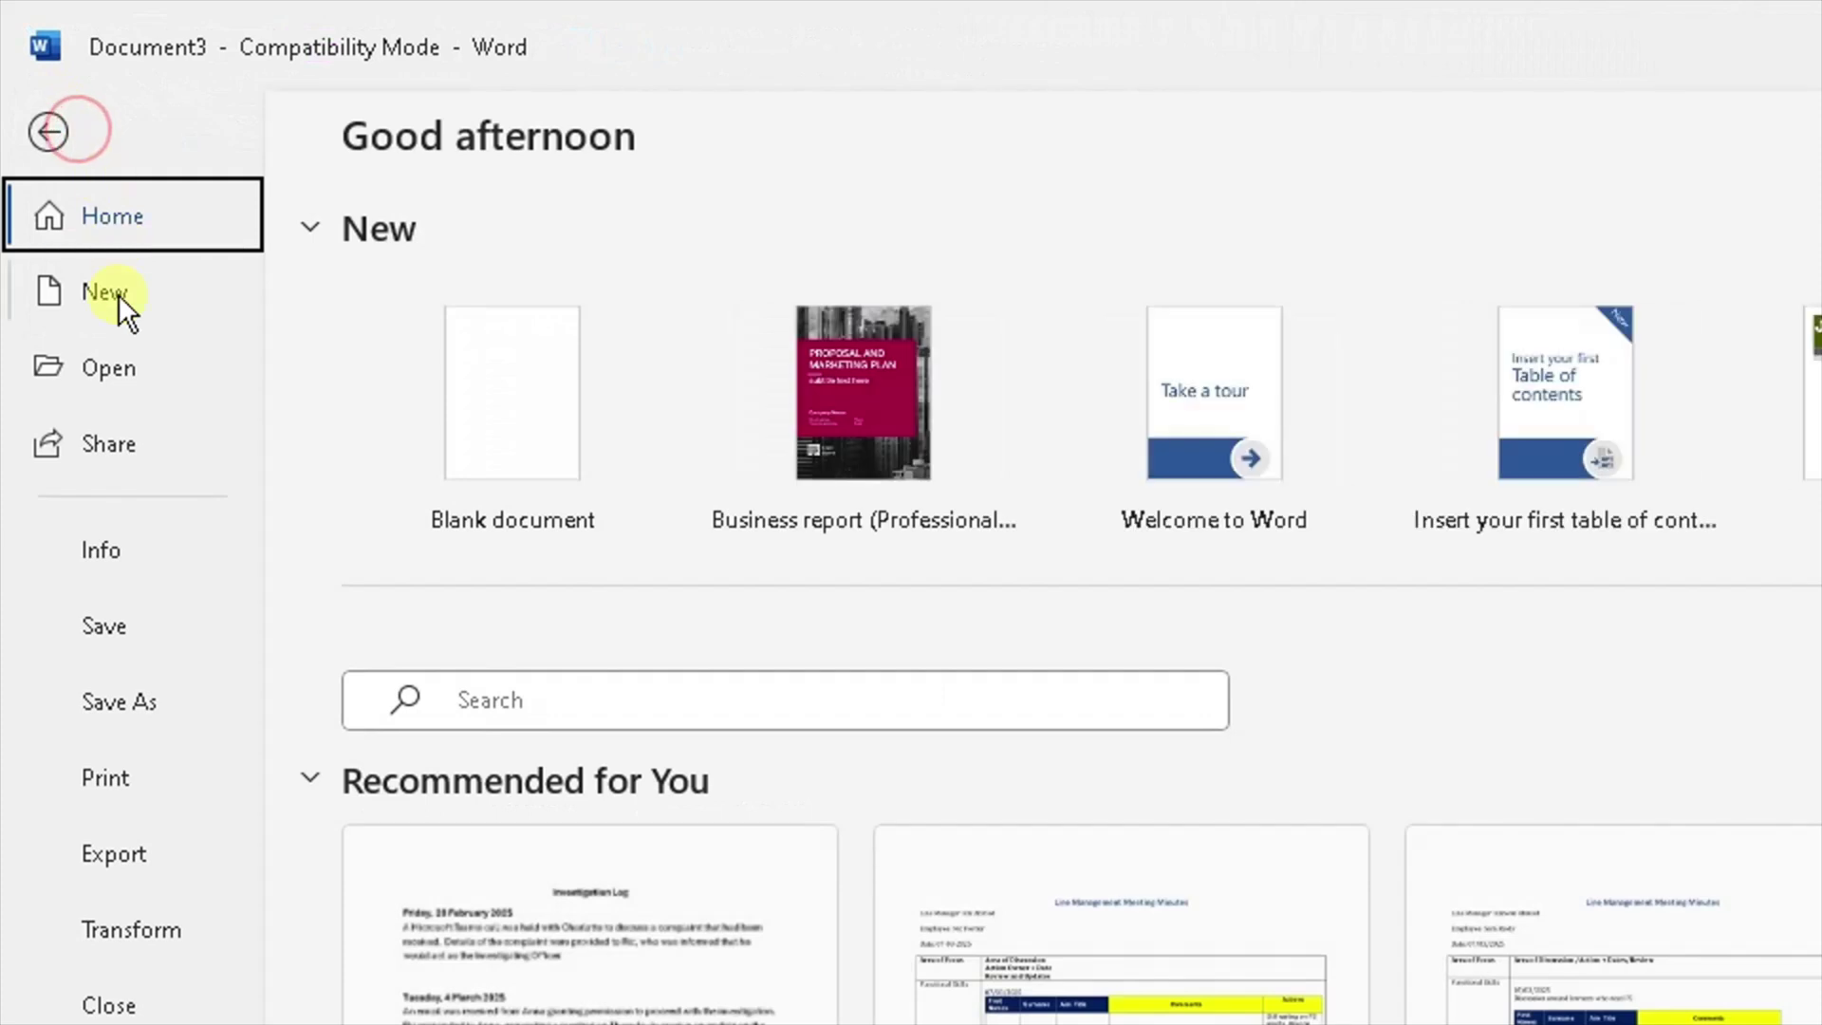
{"action": "left_click", "coordinate": [133, 371]}
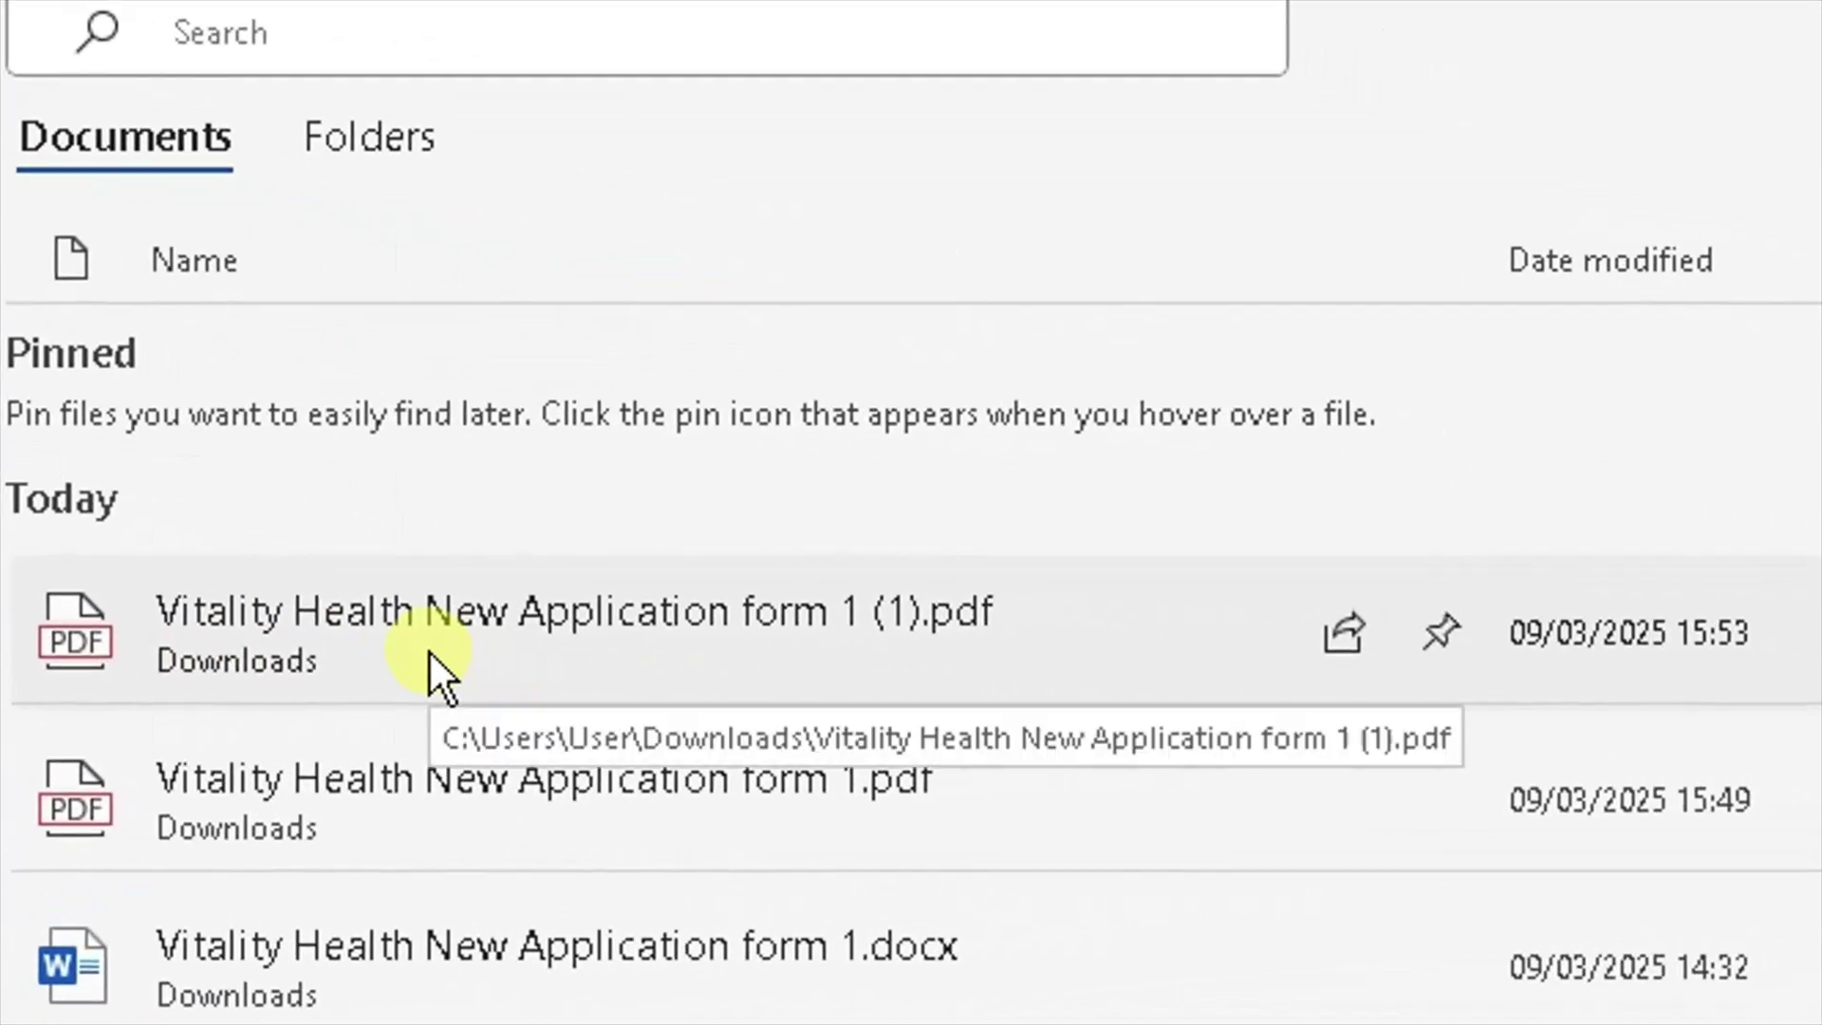
{"action": "left_click", "coordinate": [488, 642]}
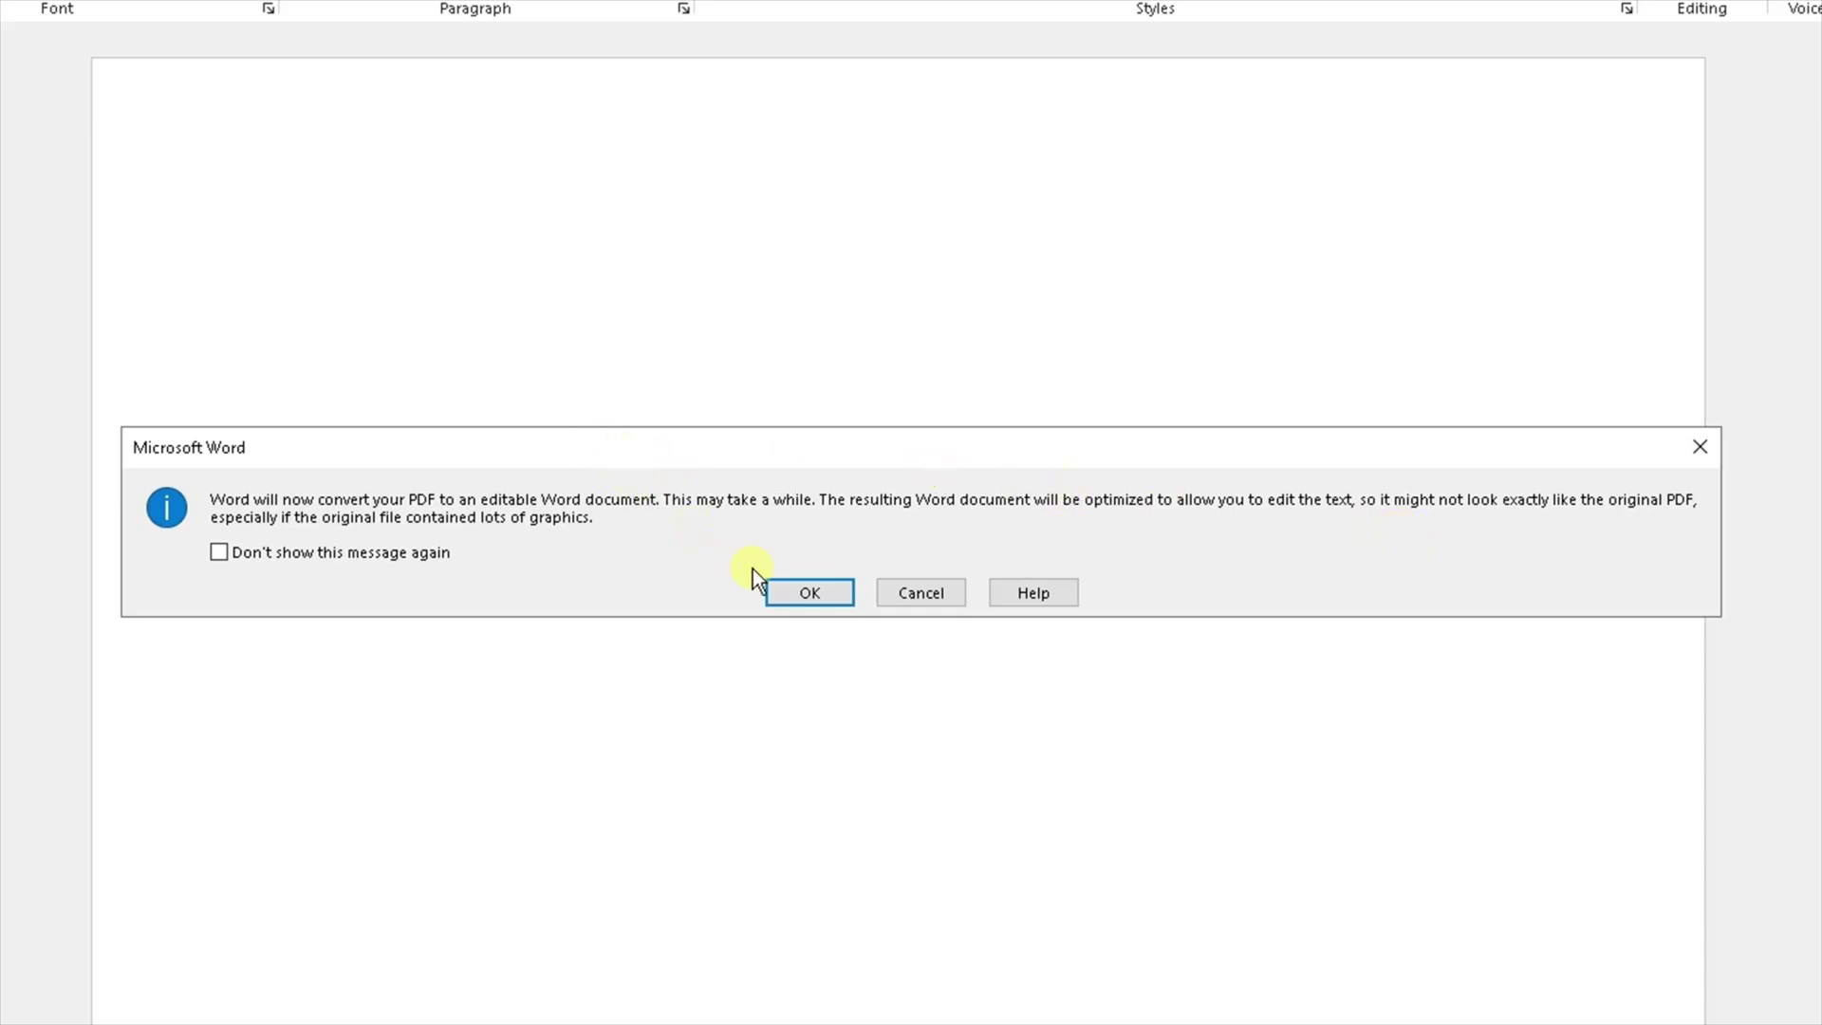
{"action": "left_click", "coordinate": [809, 593]}
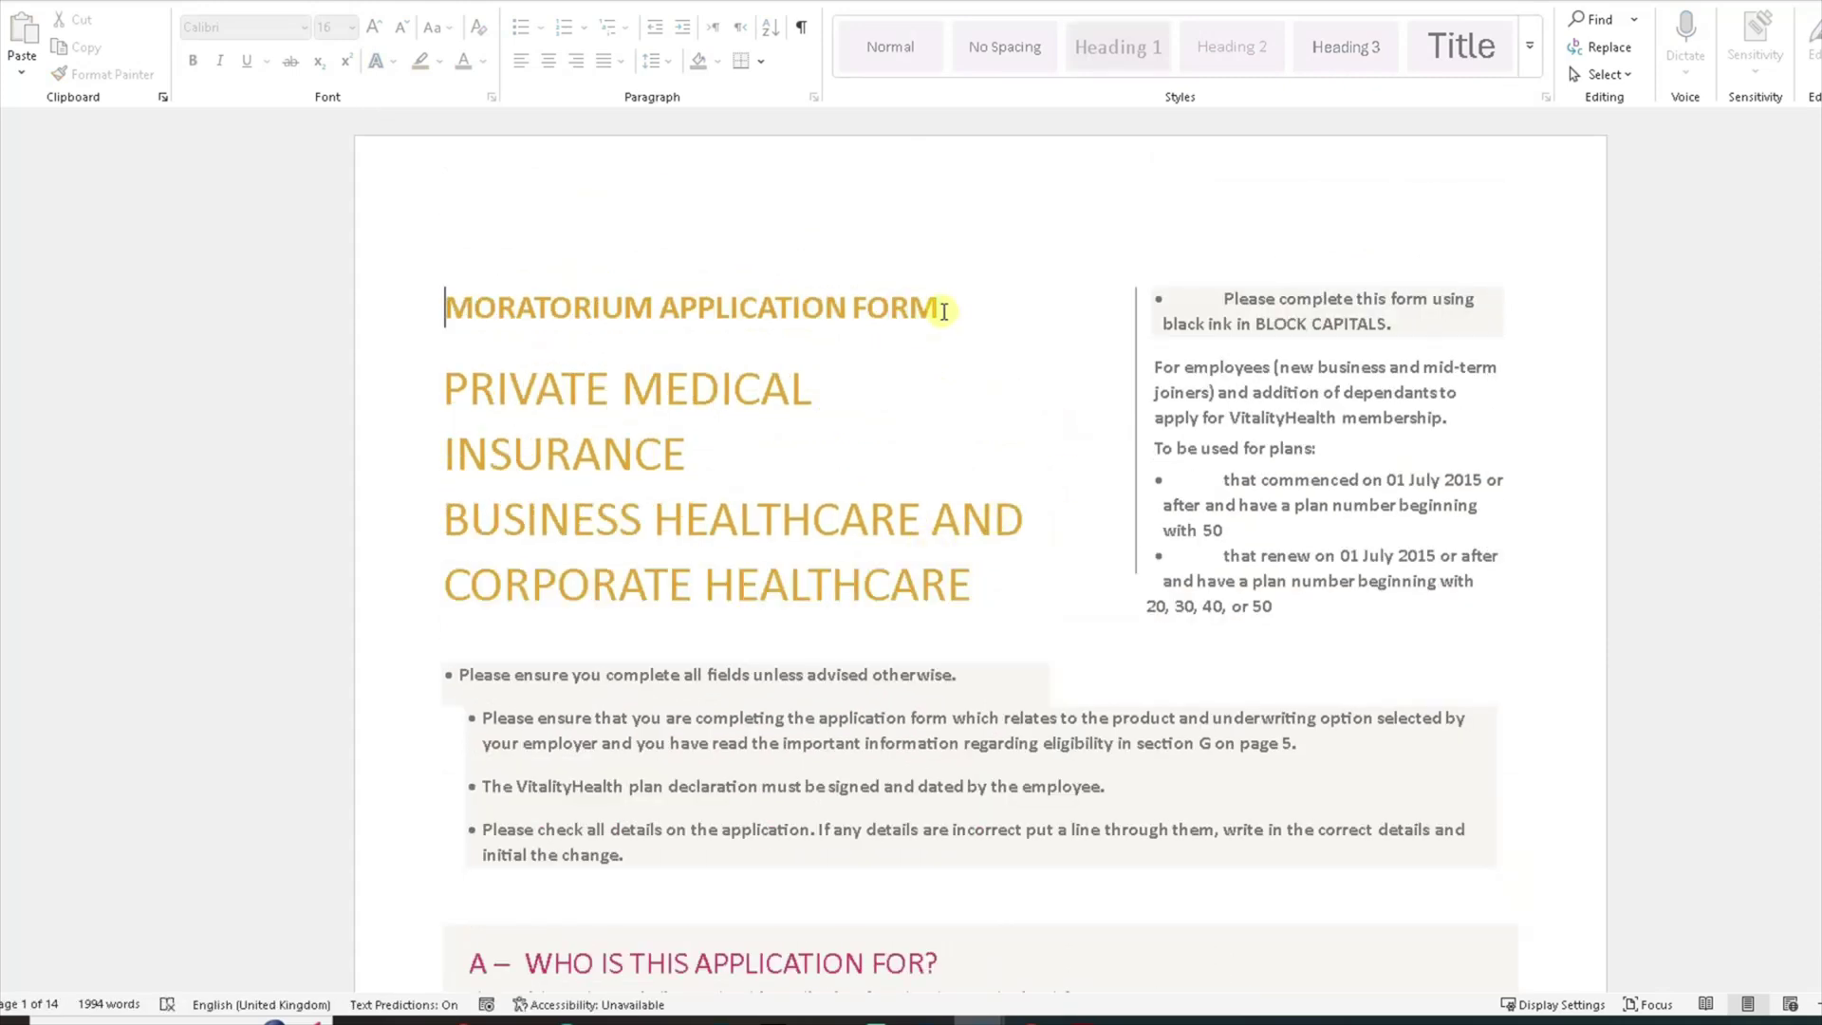
Try selecting the words 'Please complete' in the converted form, bringing up the read-only notice
{"action": "left_click_drag", "start_coordinate": [1226, 301], "coordinate": [1293, 307]}
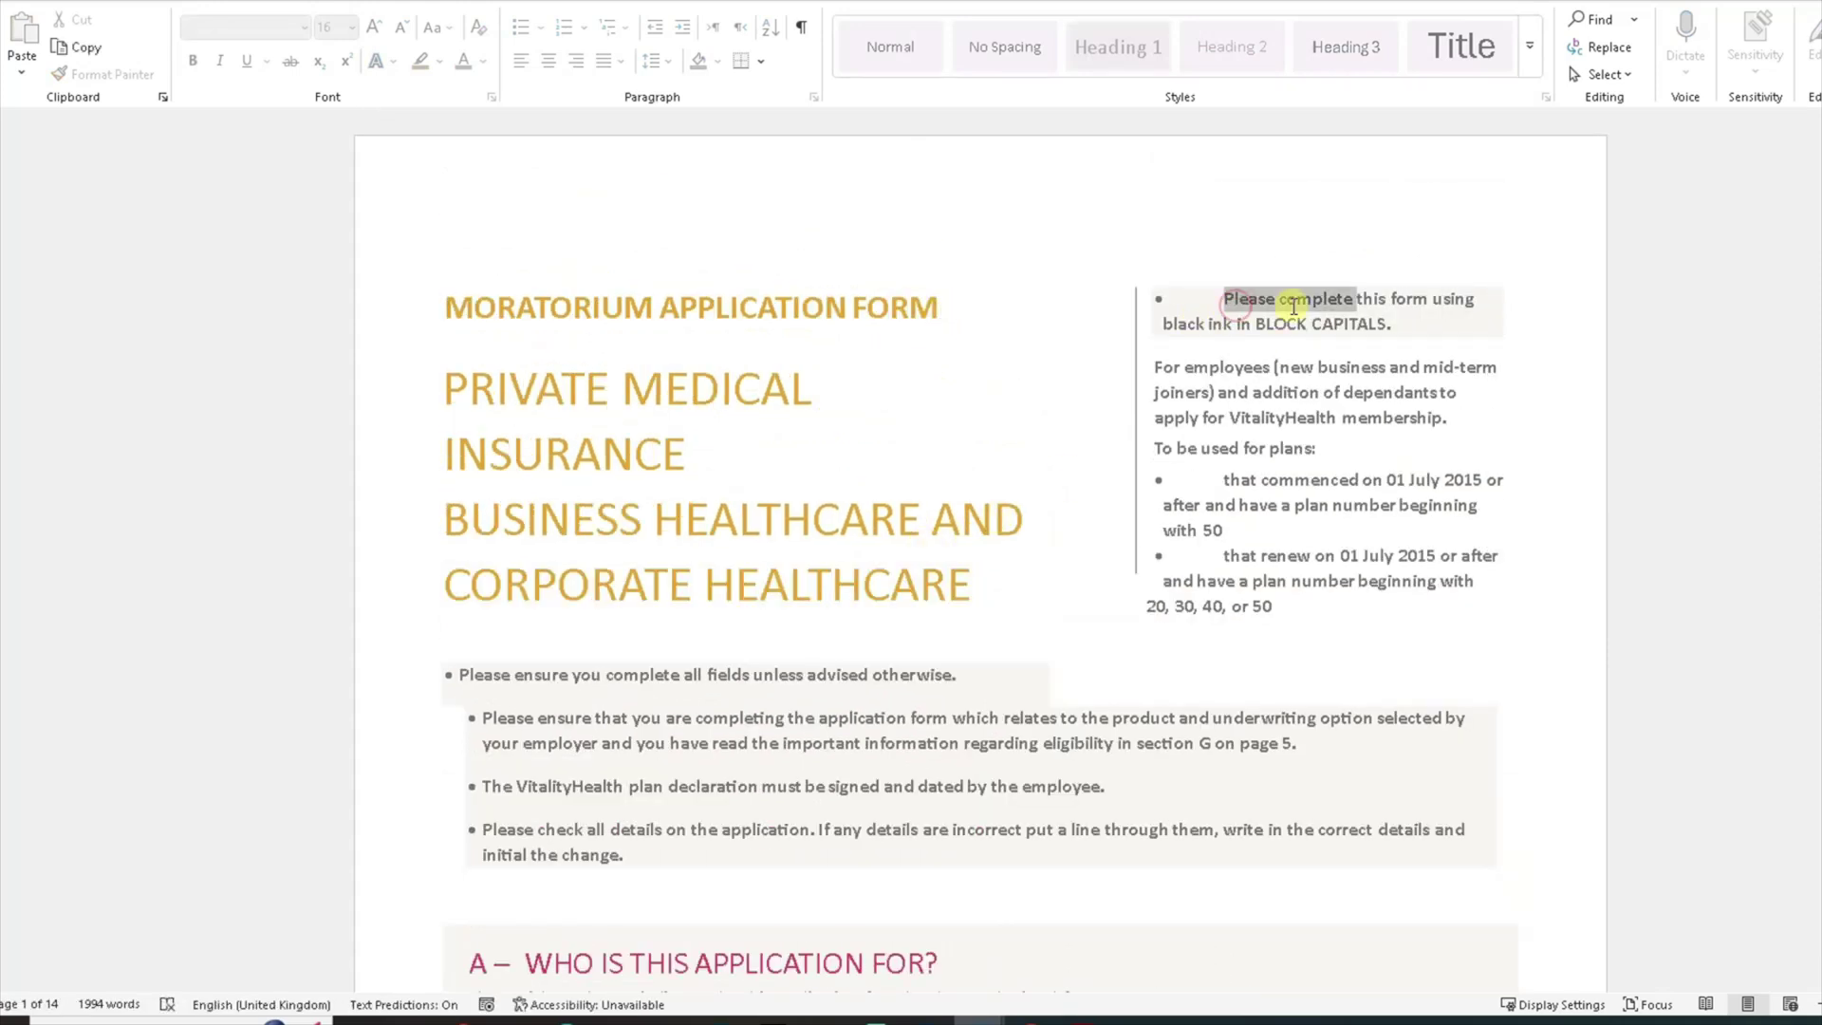
{"action": "left_click", "coordinate": [1231, 301]}
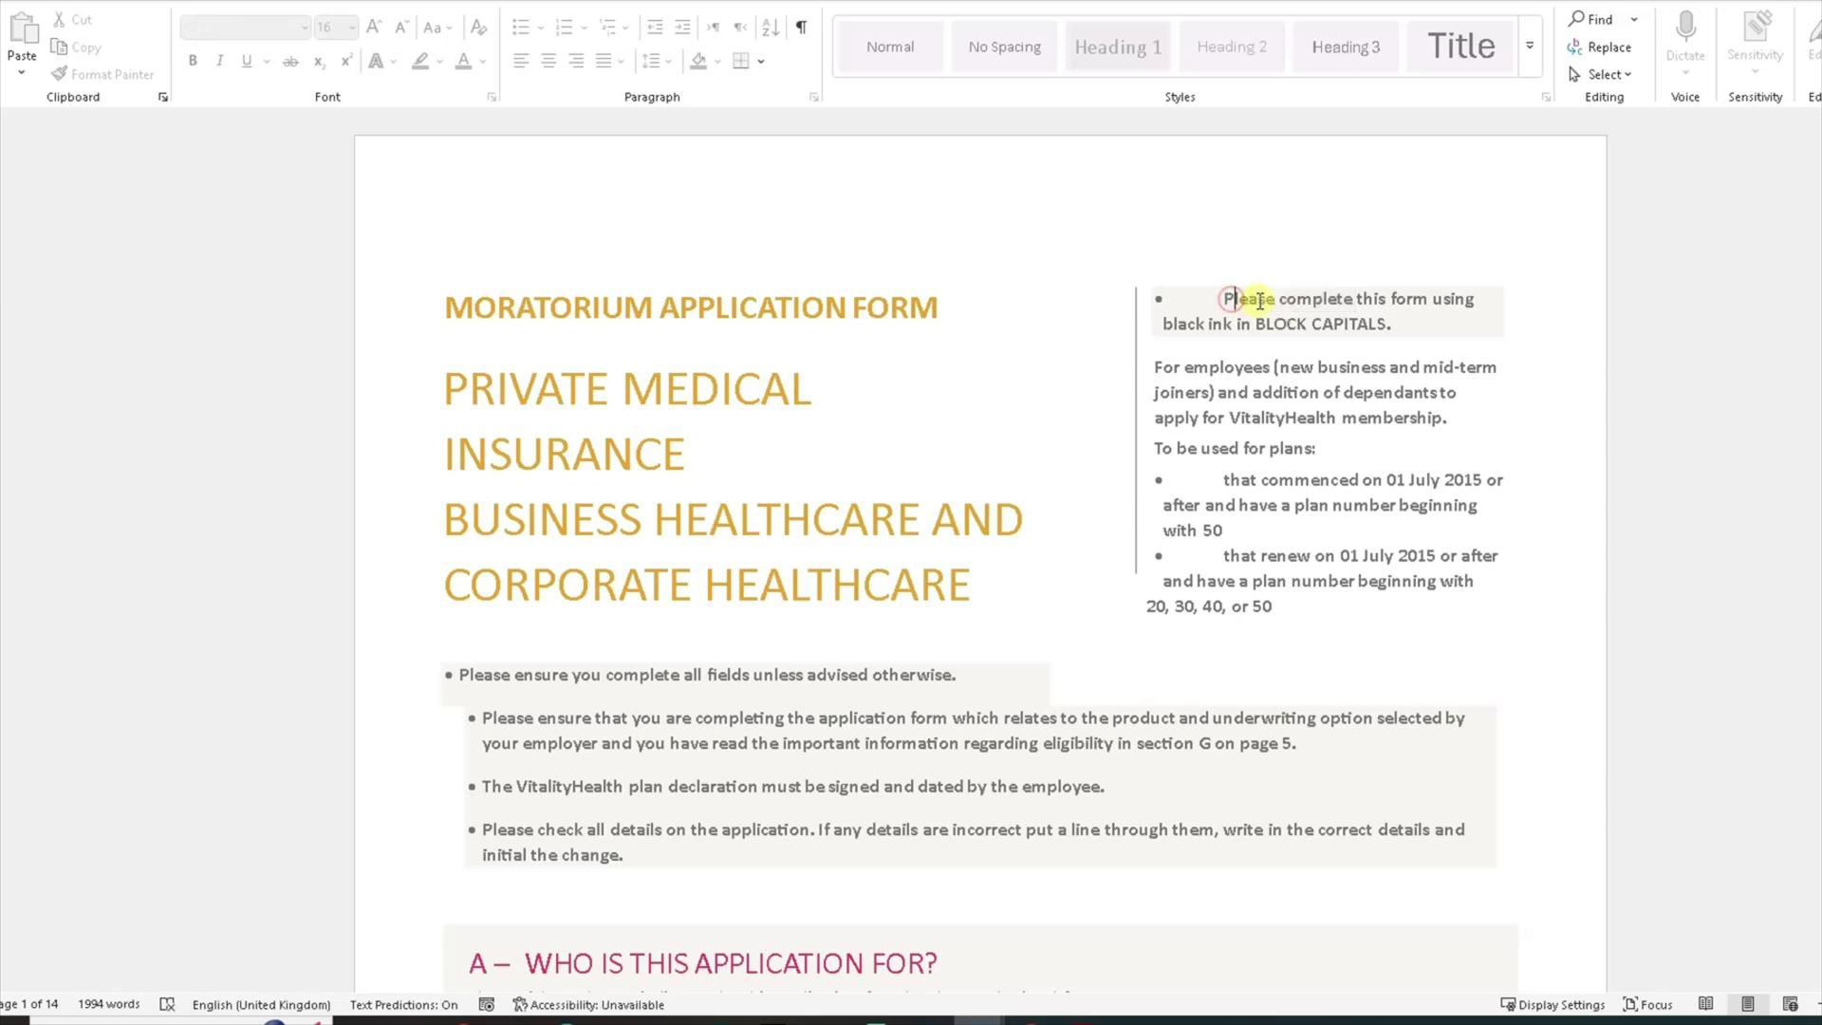
{"action": "left_click_drag", "start_coordinate": [1259, 302], "coordinate": [1225, 302]}
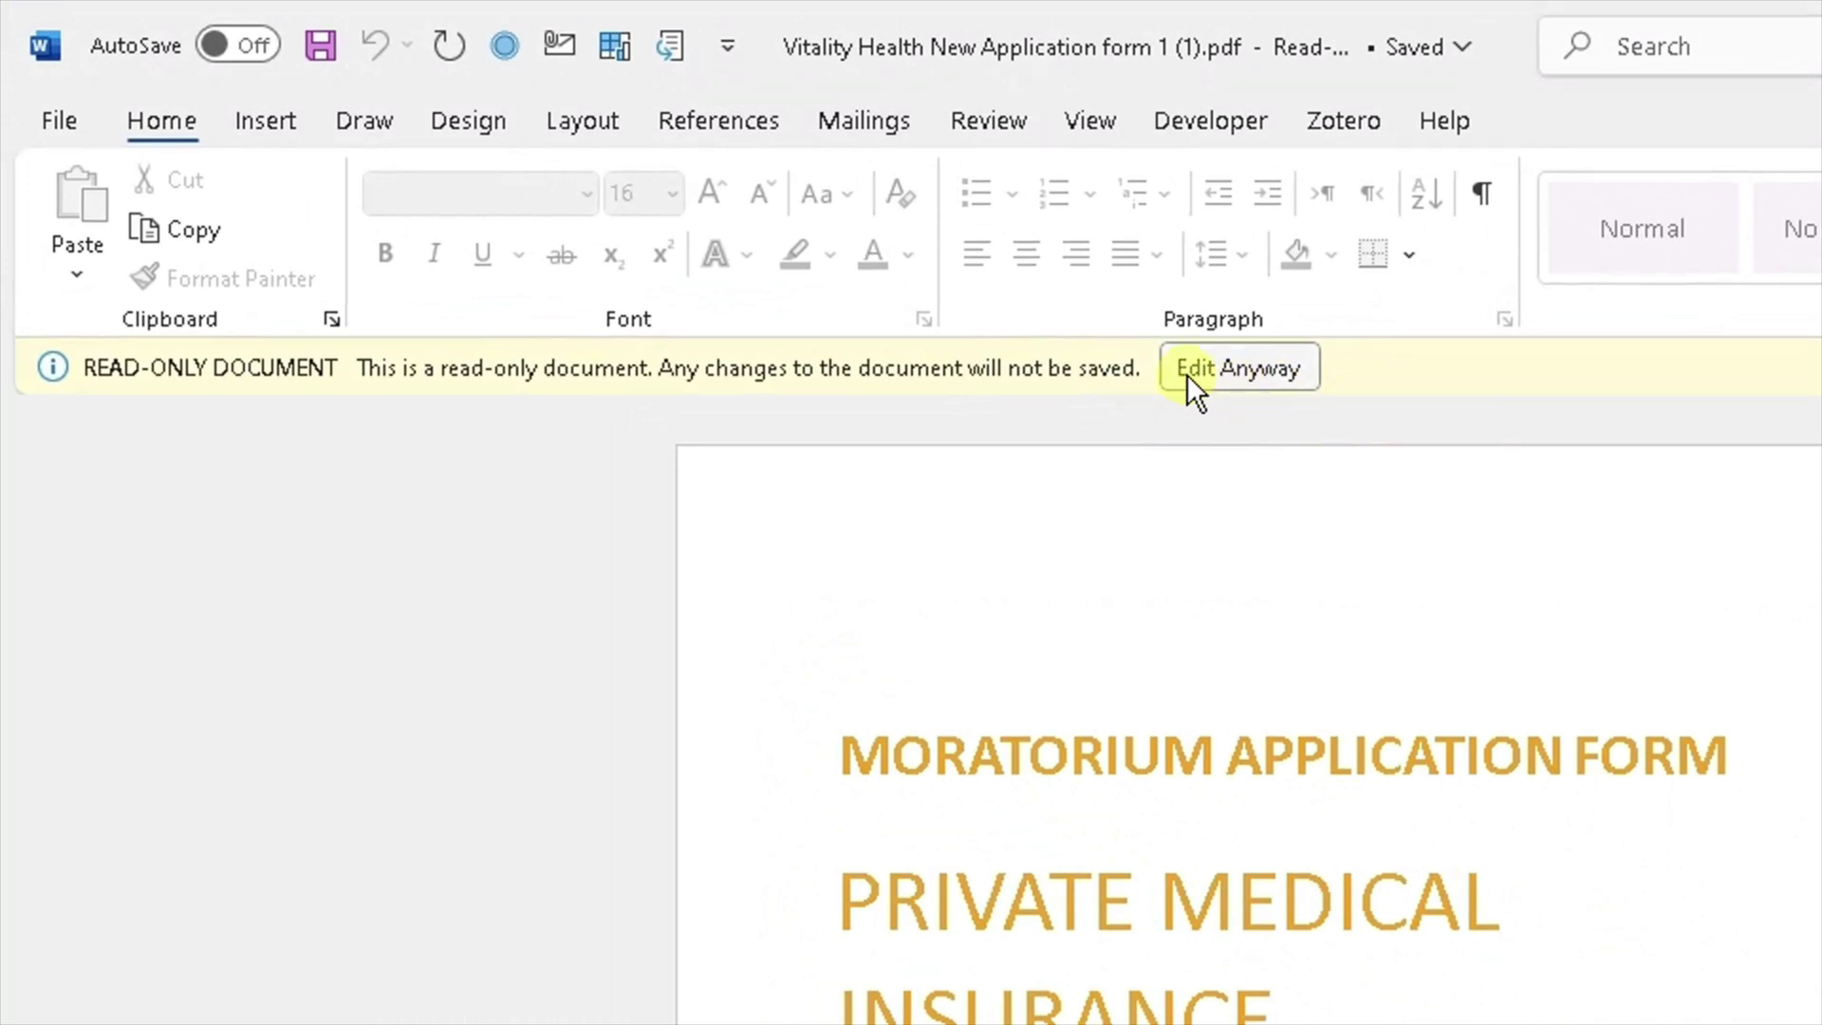
Enable editing, type 'yuhugg' before the block-capitals bullet, and tick the first section A box
{"action": "left_click", "coordinate": [1194, 369]}
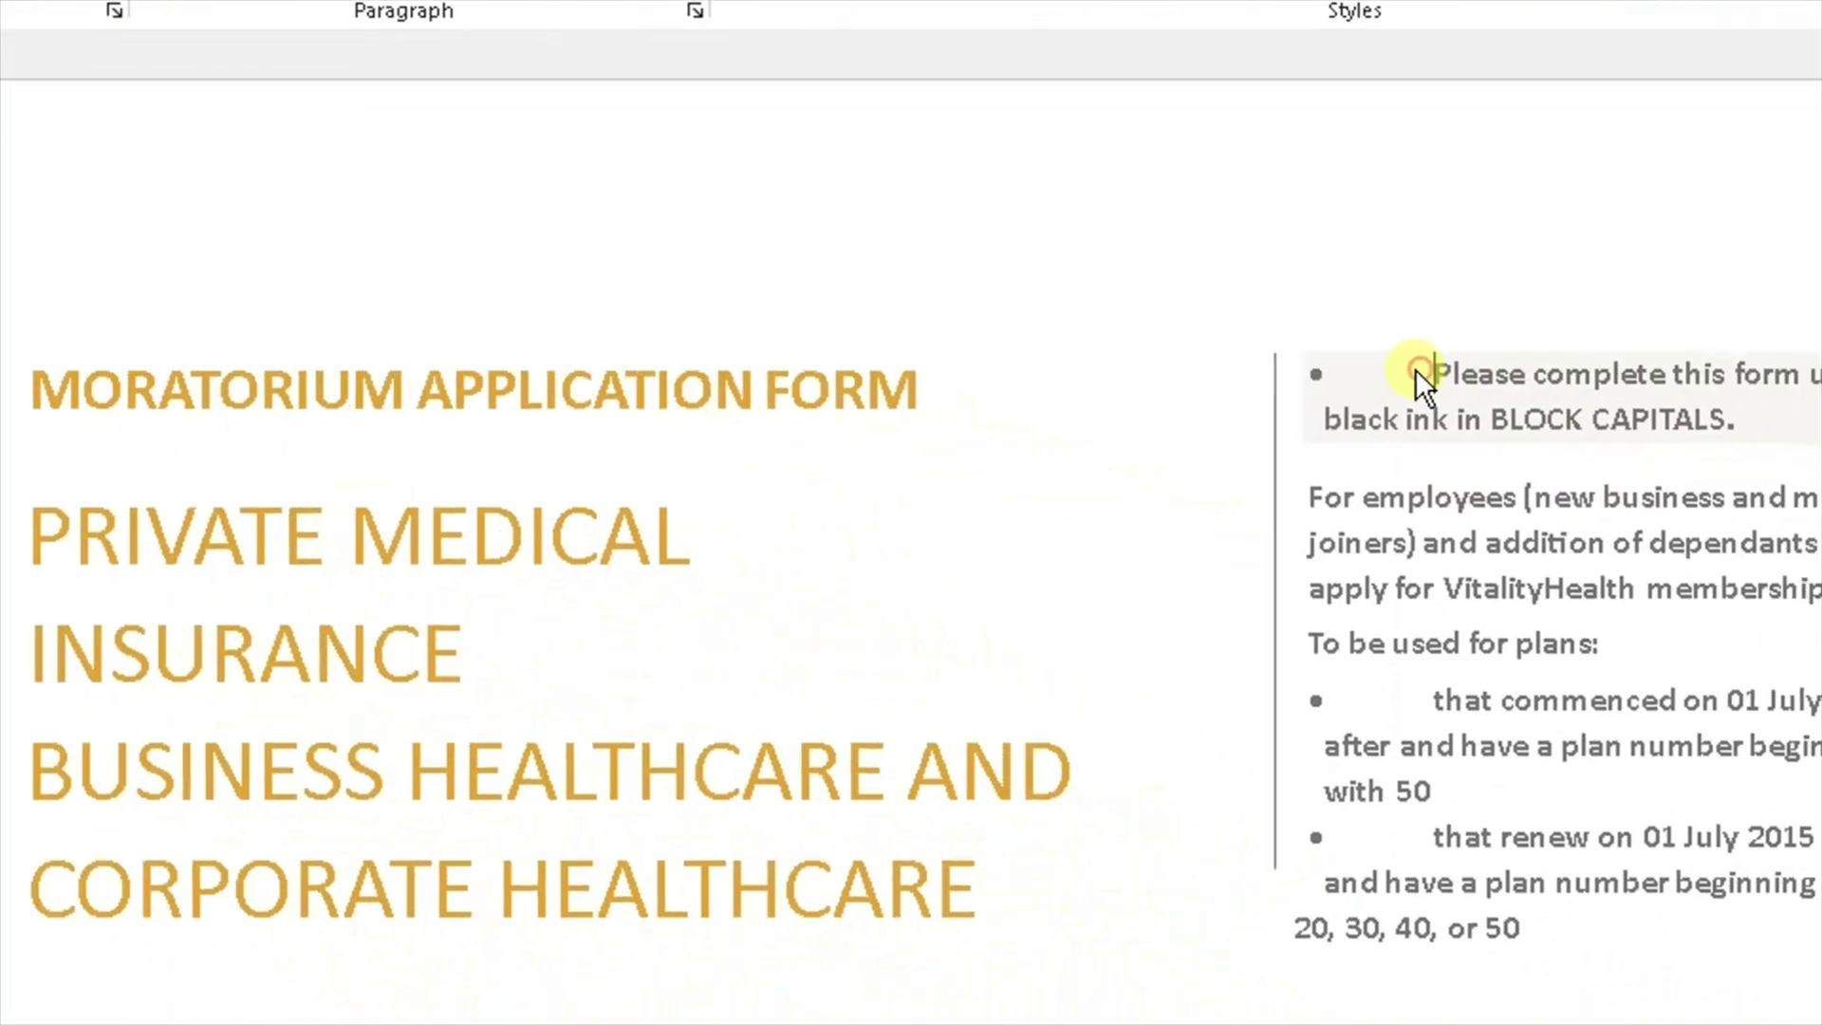
{"action": "type", "text": "yuhug"}
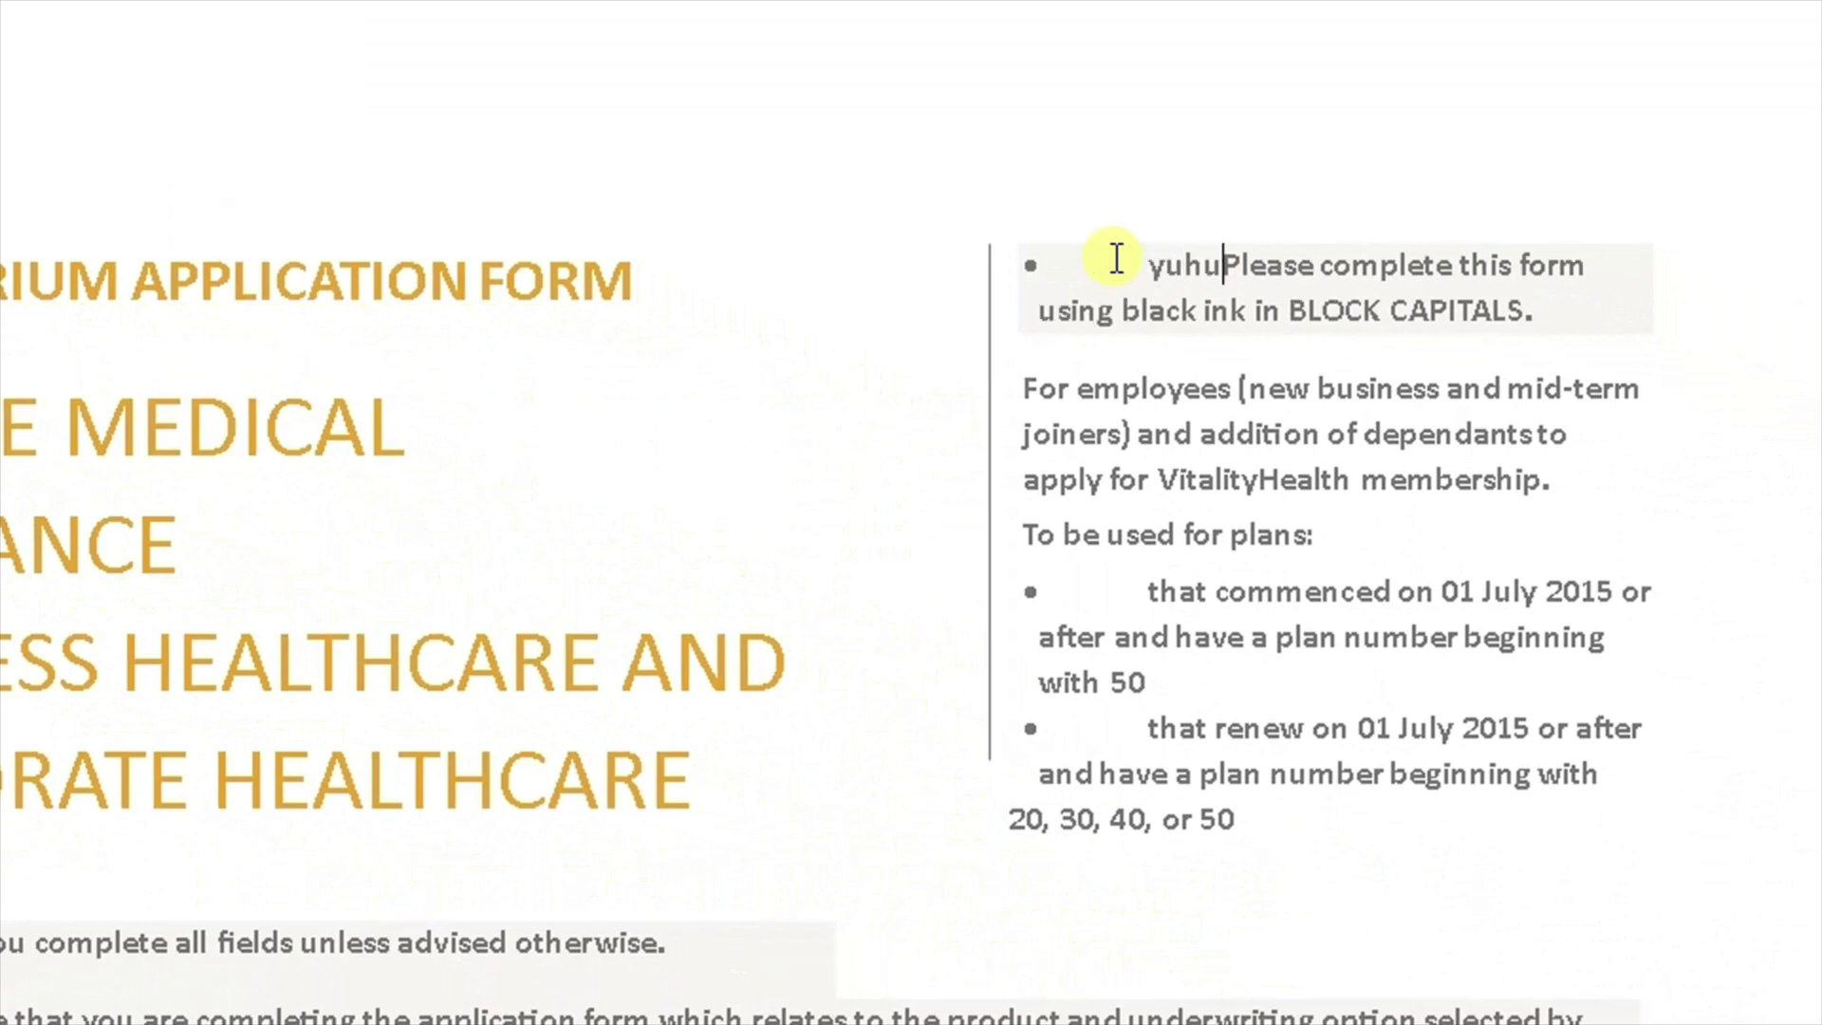
{"action": "type", "text": "g"}
{"action": "scroll", "coordinate": [740, 488], "scroll_direction": "down", "scroll_amount": 5}
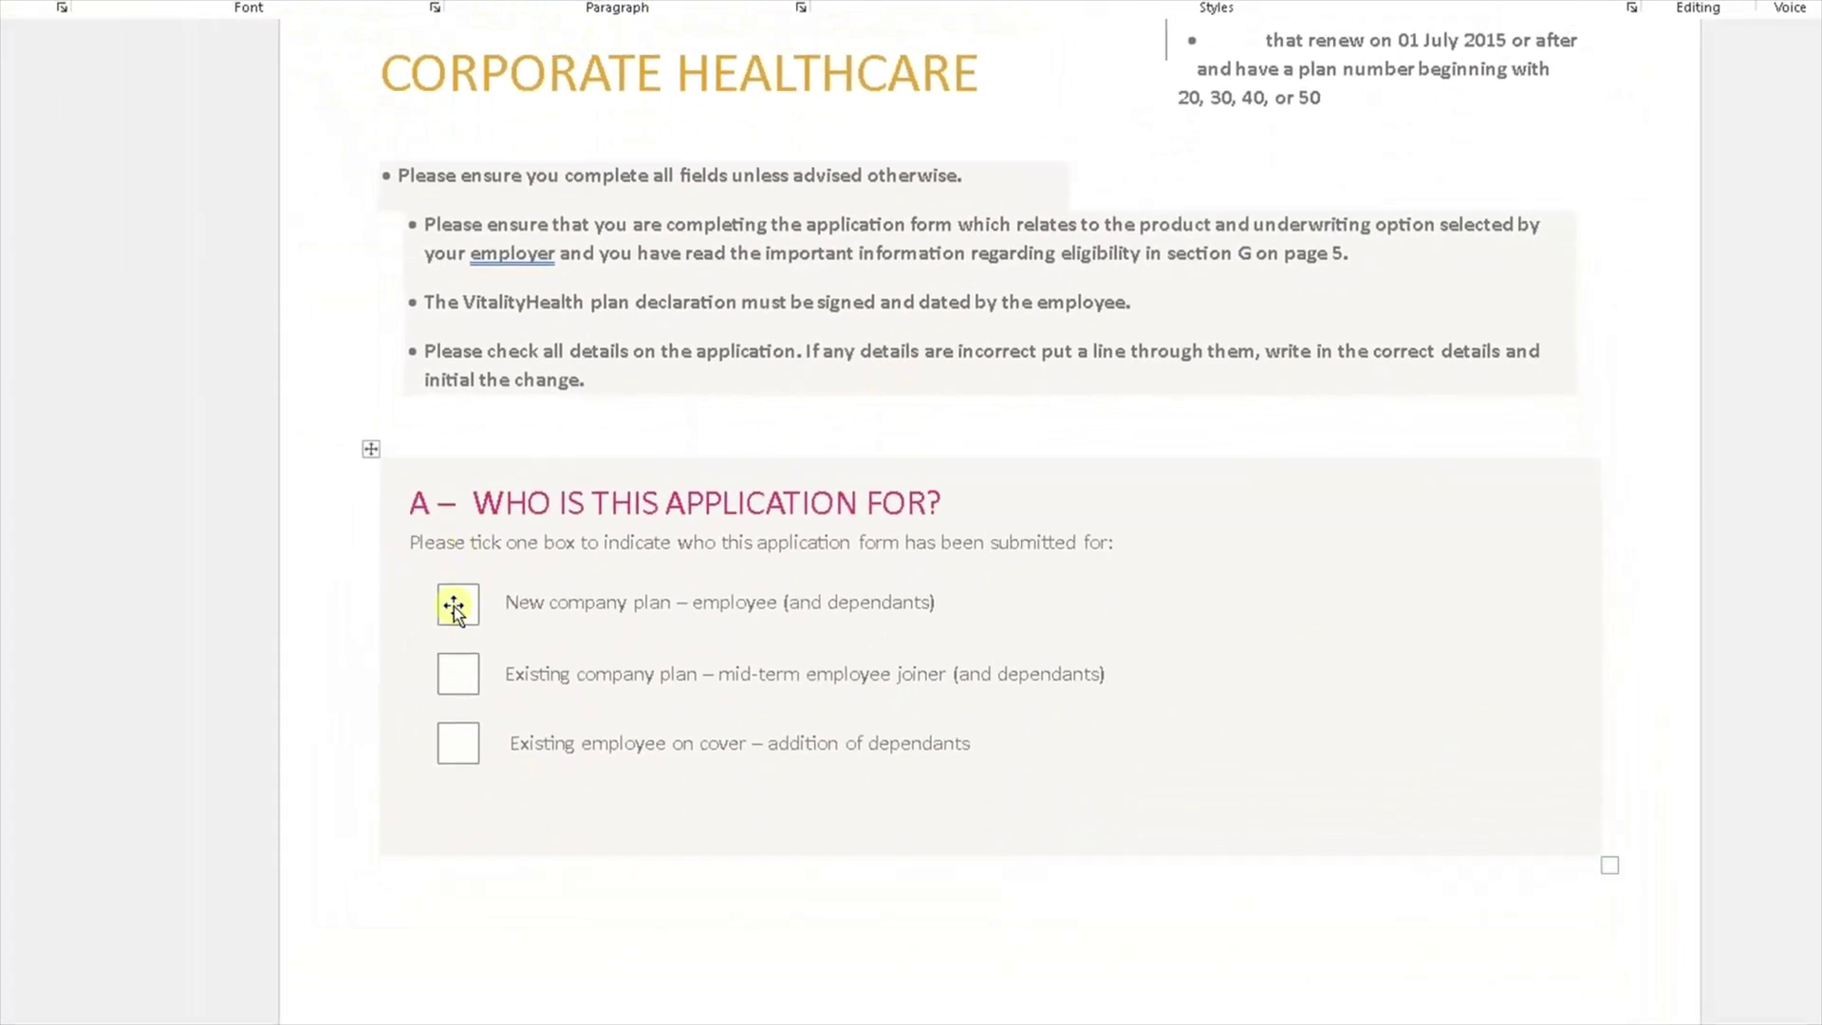
{"action": "left_click", "coordinate": [148, 844]}
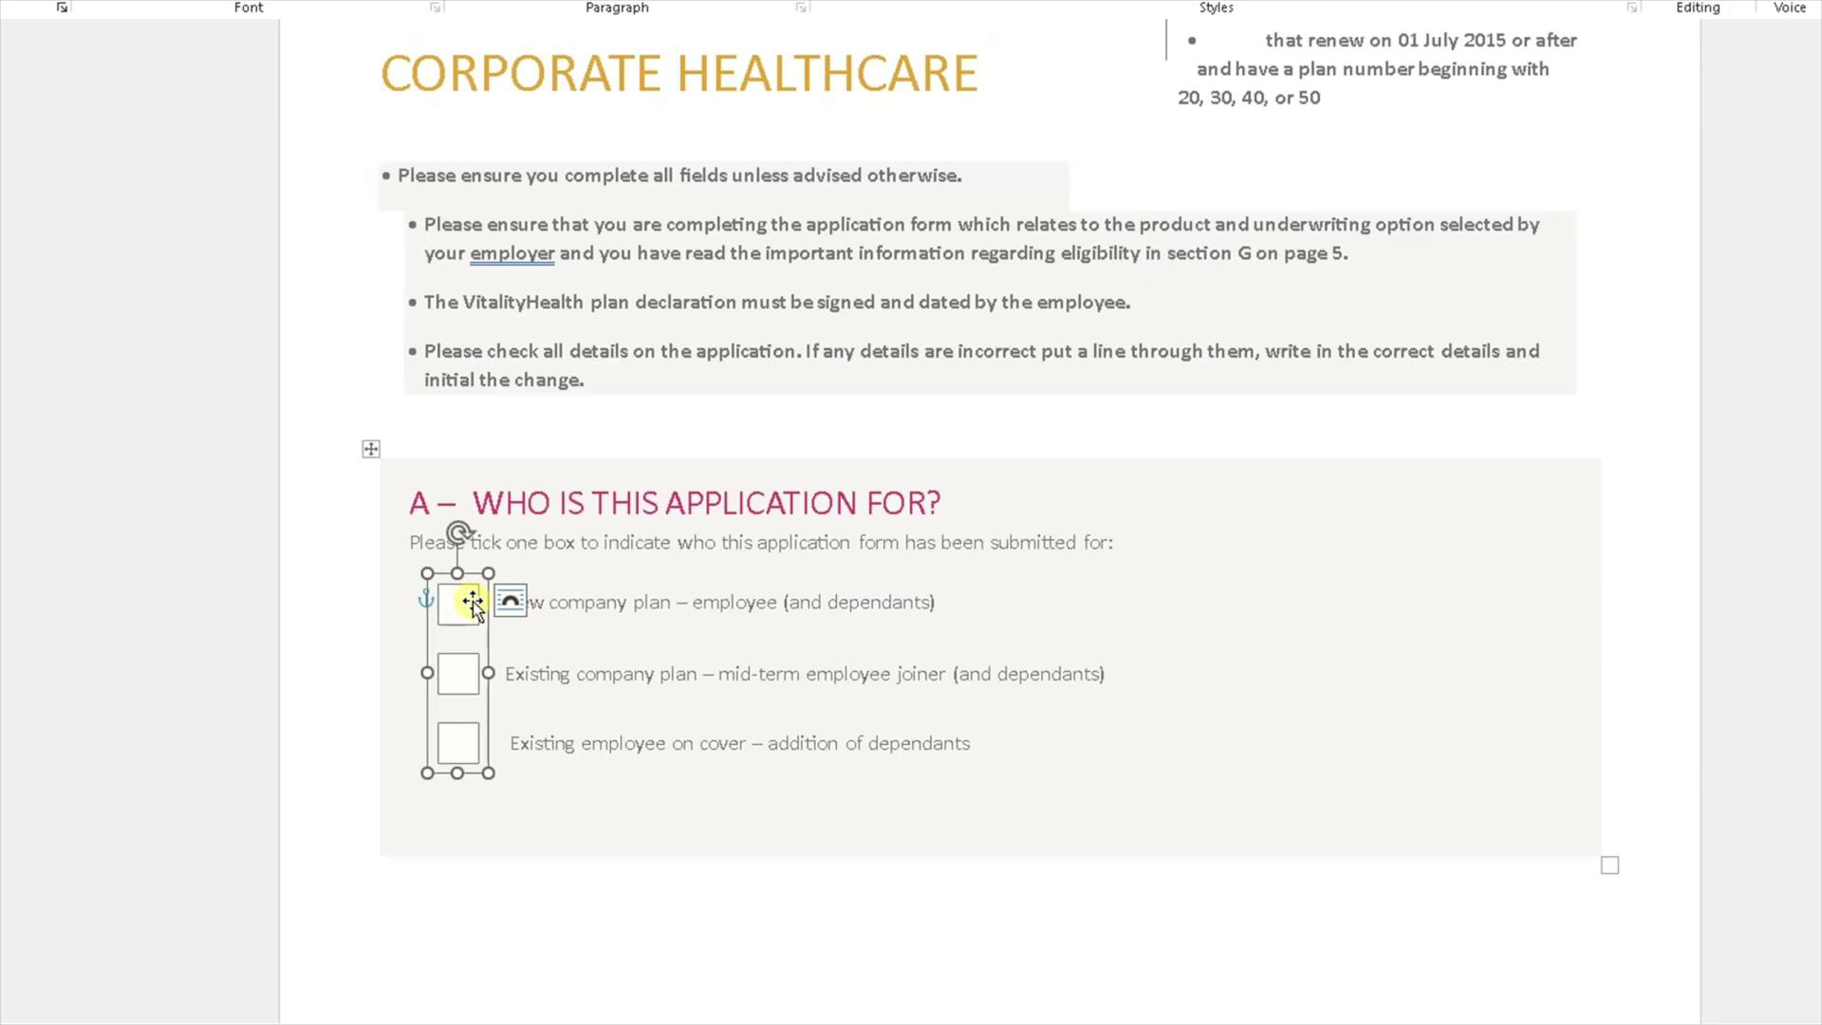
Replace the 'Category 1' Employee category entry with 'gdfgdfgdgdgdd'
{"action": "scroll", "coordinate": [473, 602], "scroll_direction": "down", "scroll_amount": 2}
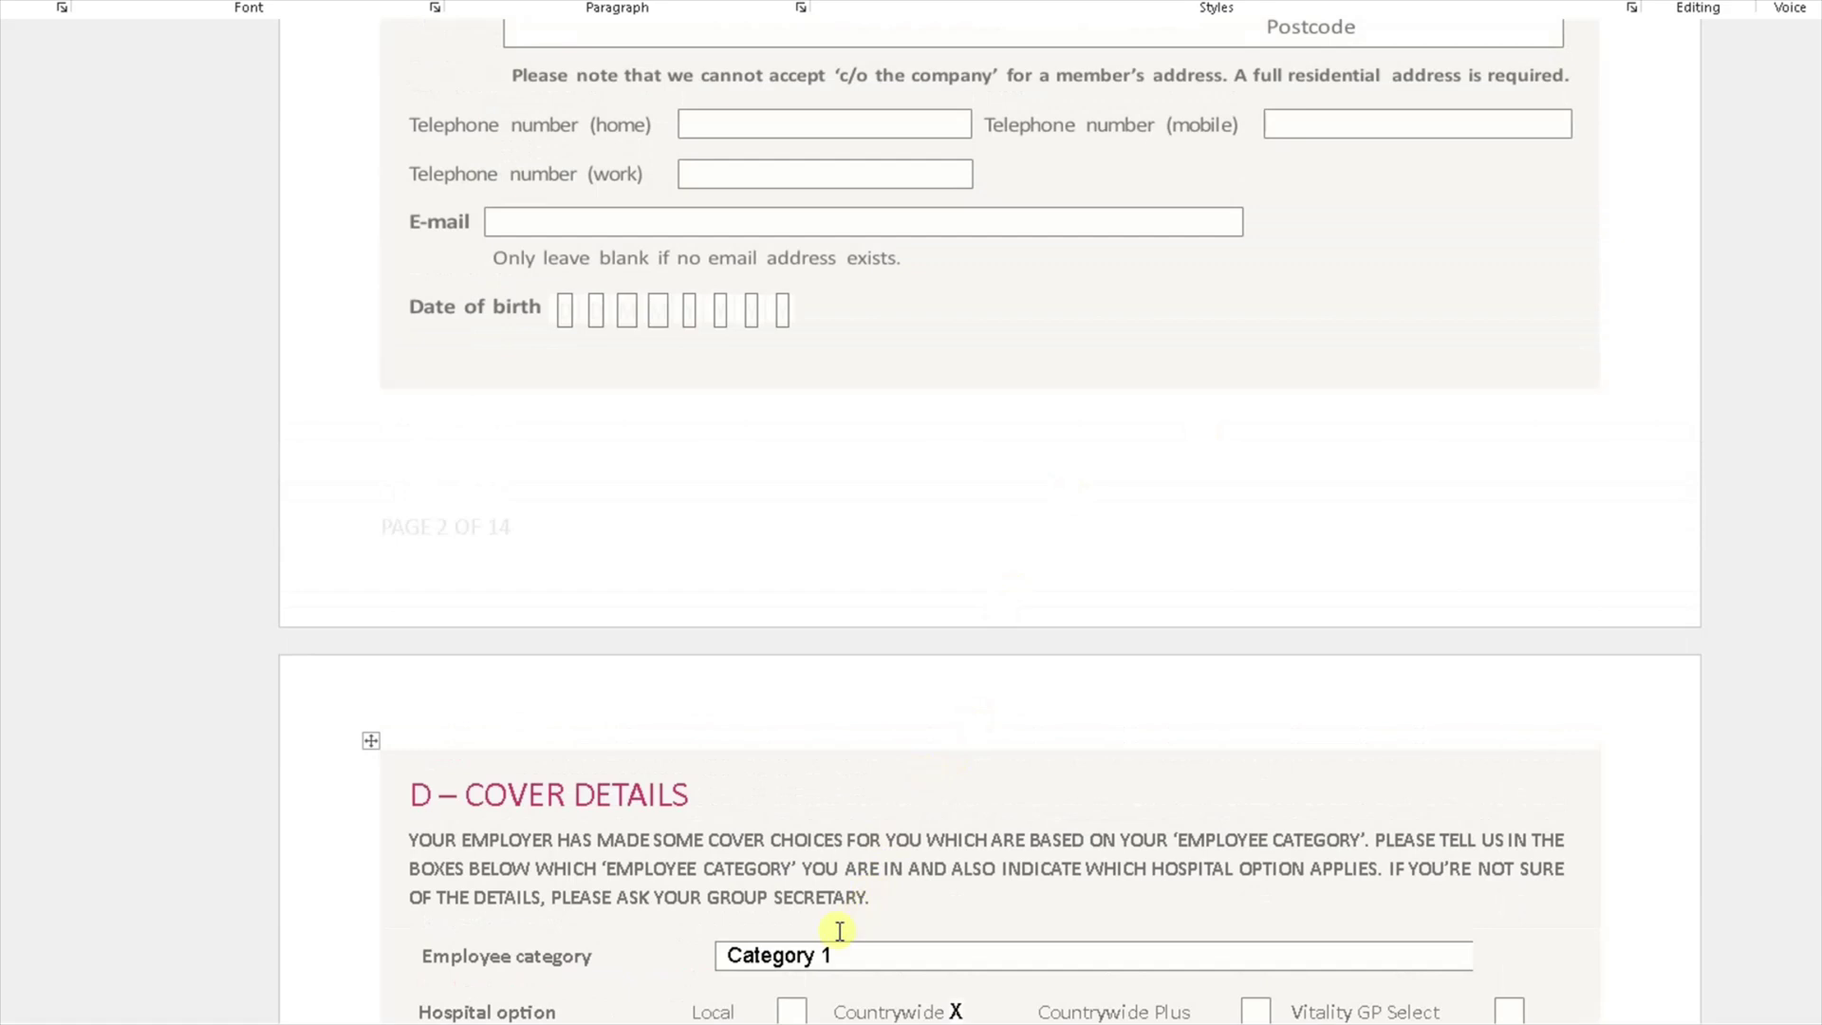
{"action": "scroll", "coordinate": [1058, 915], "scroll_direction": "down", "scroll_amount": 2}
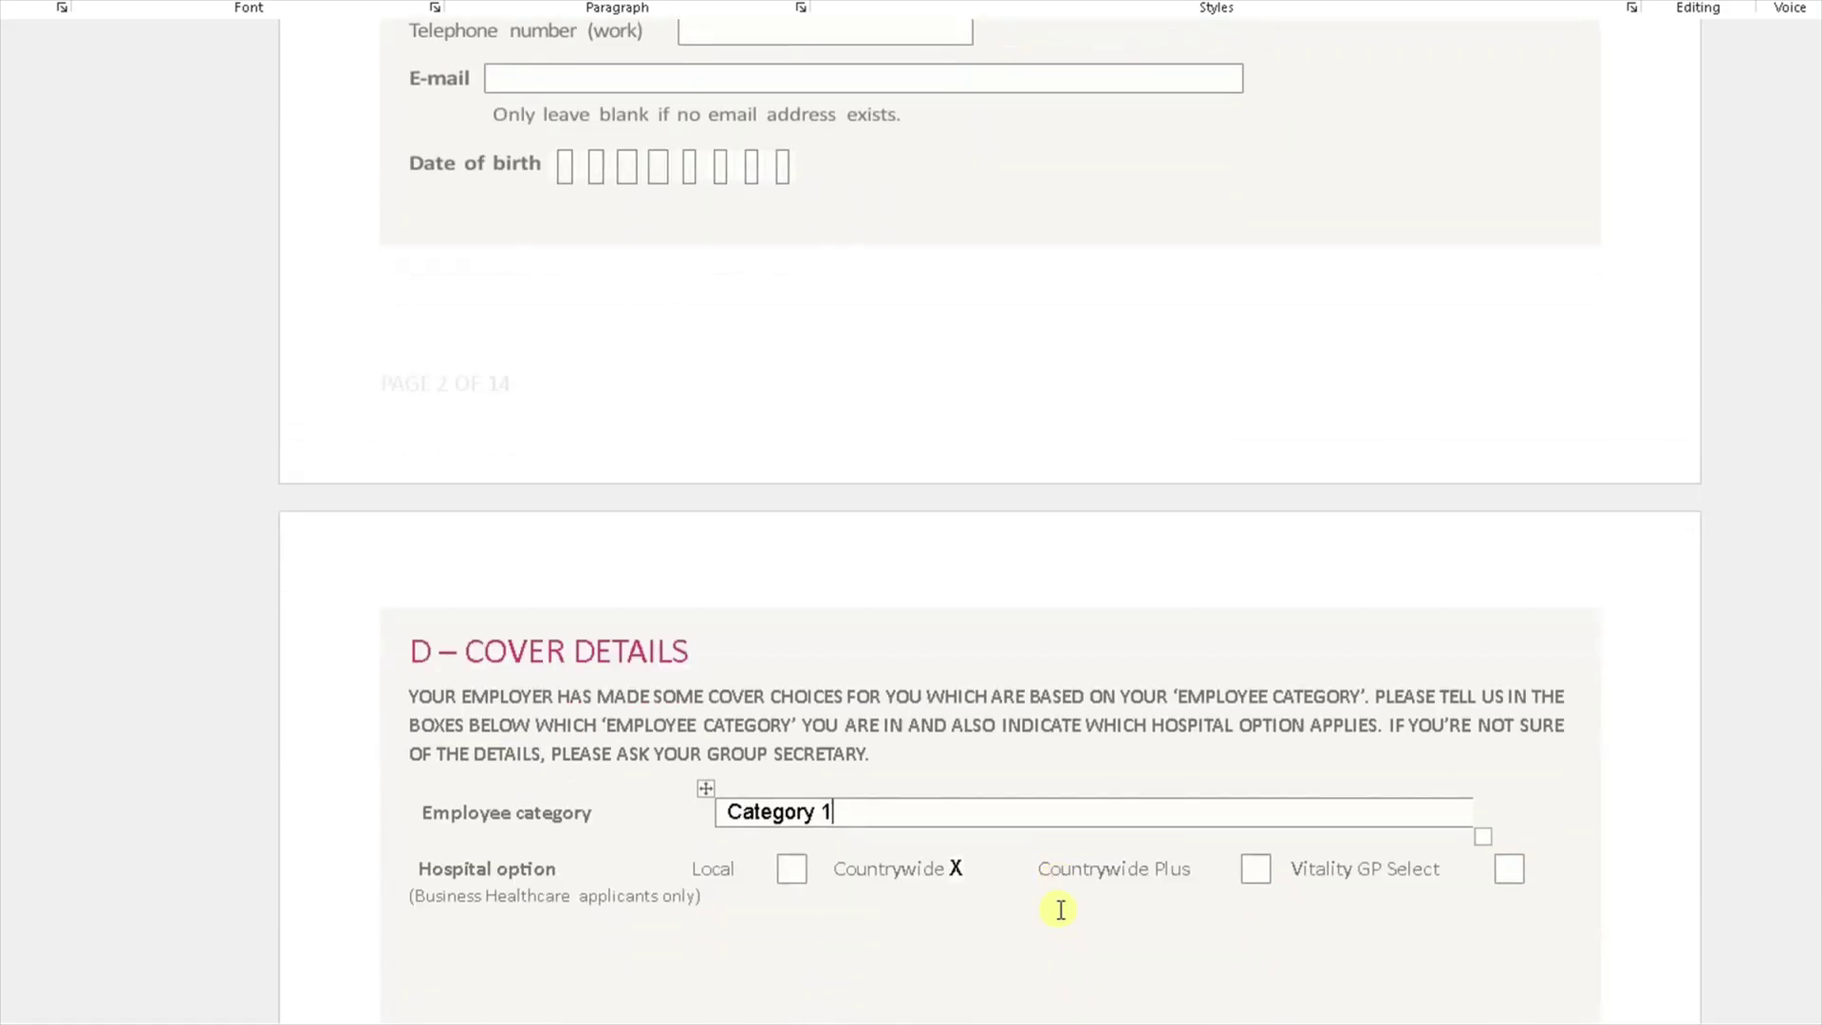
{"action": "key", "text": "BackSpace"}
{"action": "key", "text": "BackSpace"}
{"action": "key", "text": "BackSpace"}
{"action": "key", "text": "BackSpace"}
{"action": "key", "text": "BackSpace"}
{"action": "key", "text": "BackSpace"}
{"action": "key", "text": "BackSpace"}
{"action": "type", "text": "gdfgdfgdgdgdd"}
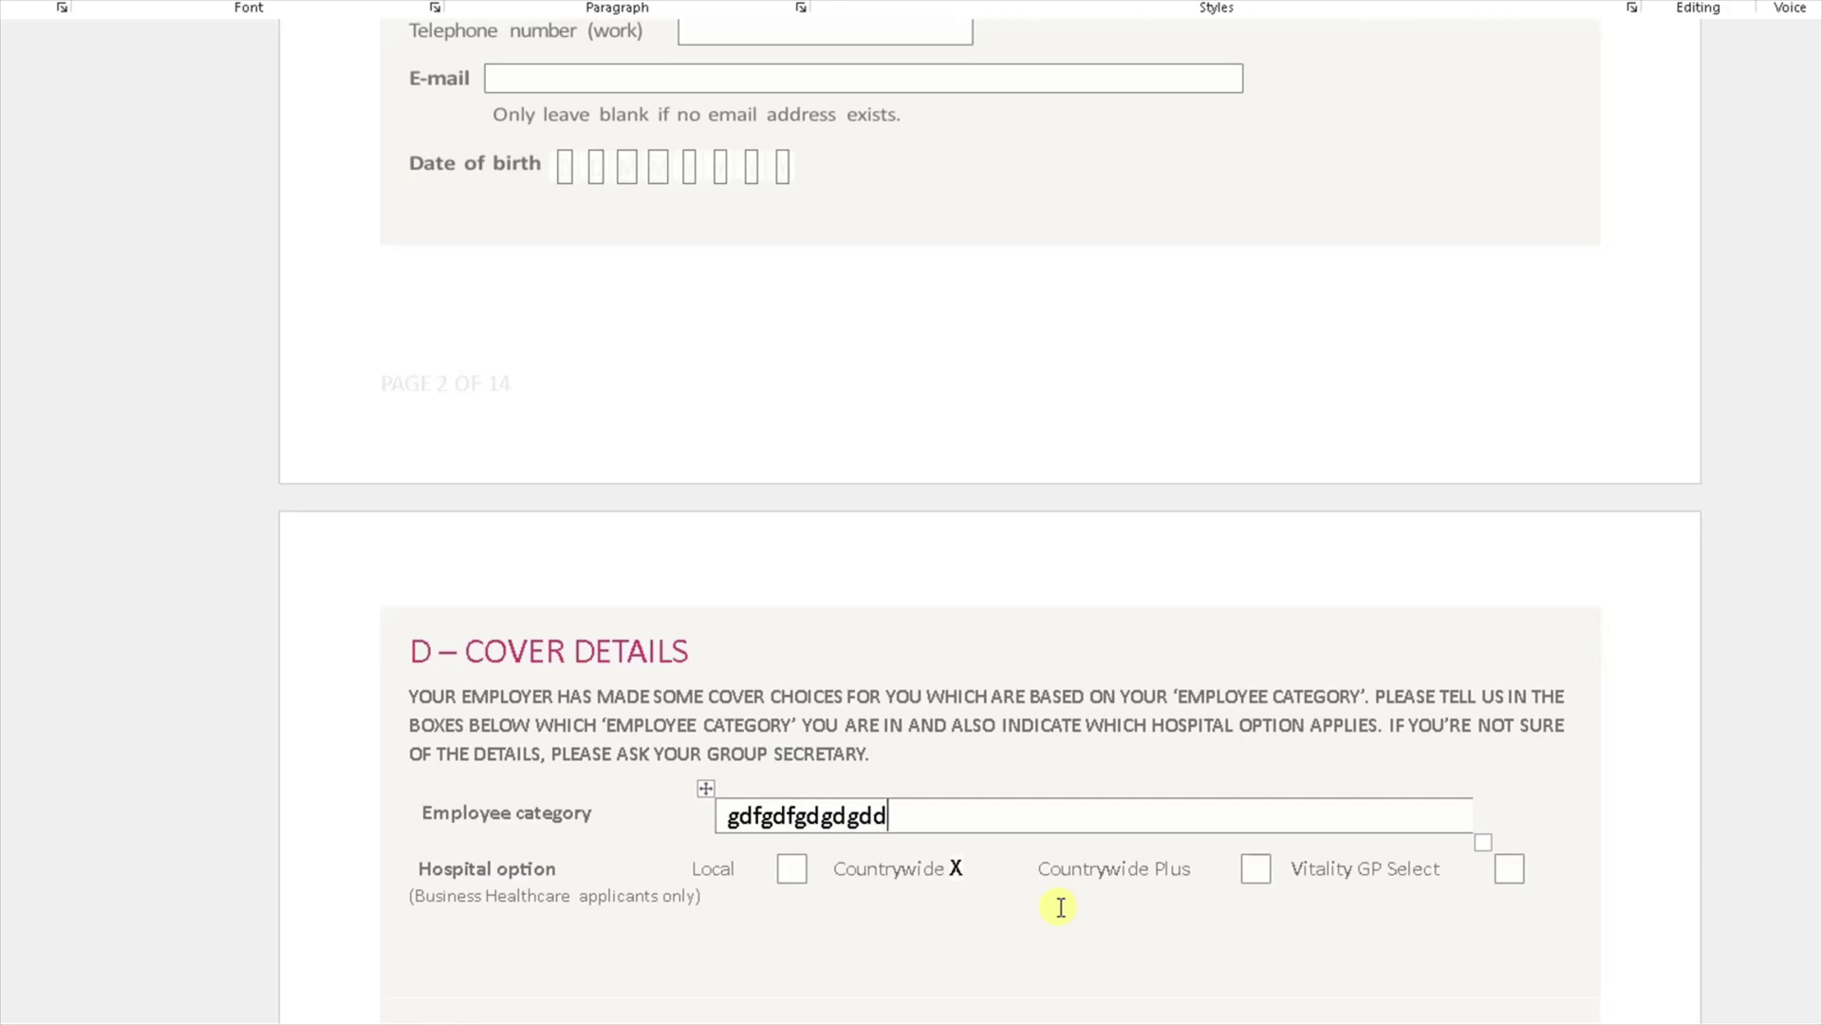
{"action": "scroll", "coordinate": [1062, 908], "scroll_direction": "down", "scroll_amount": 1}
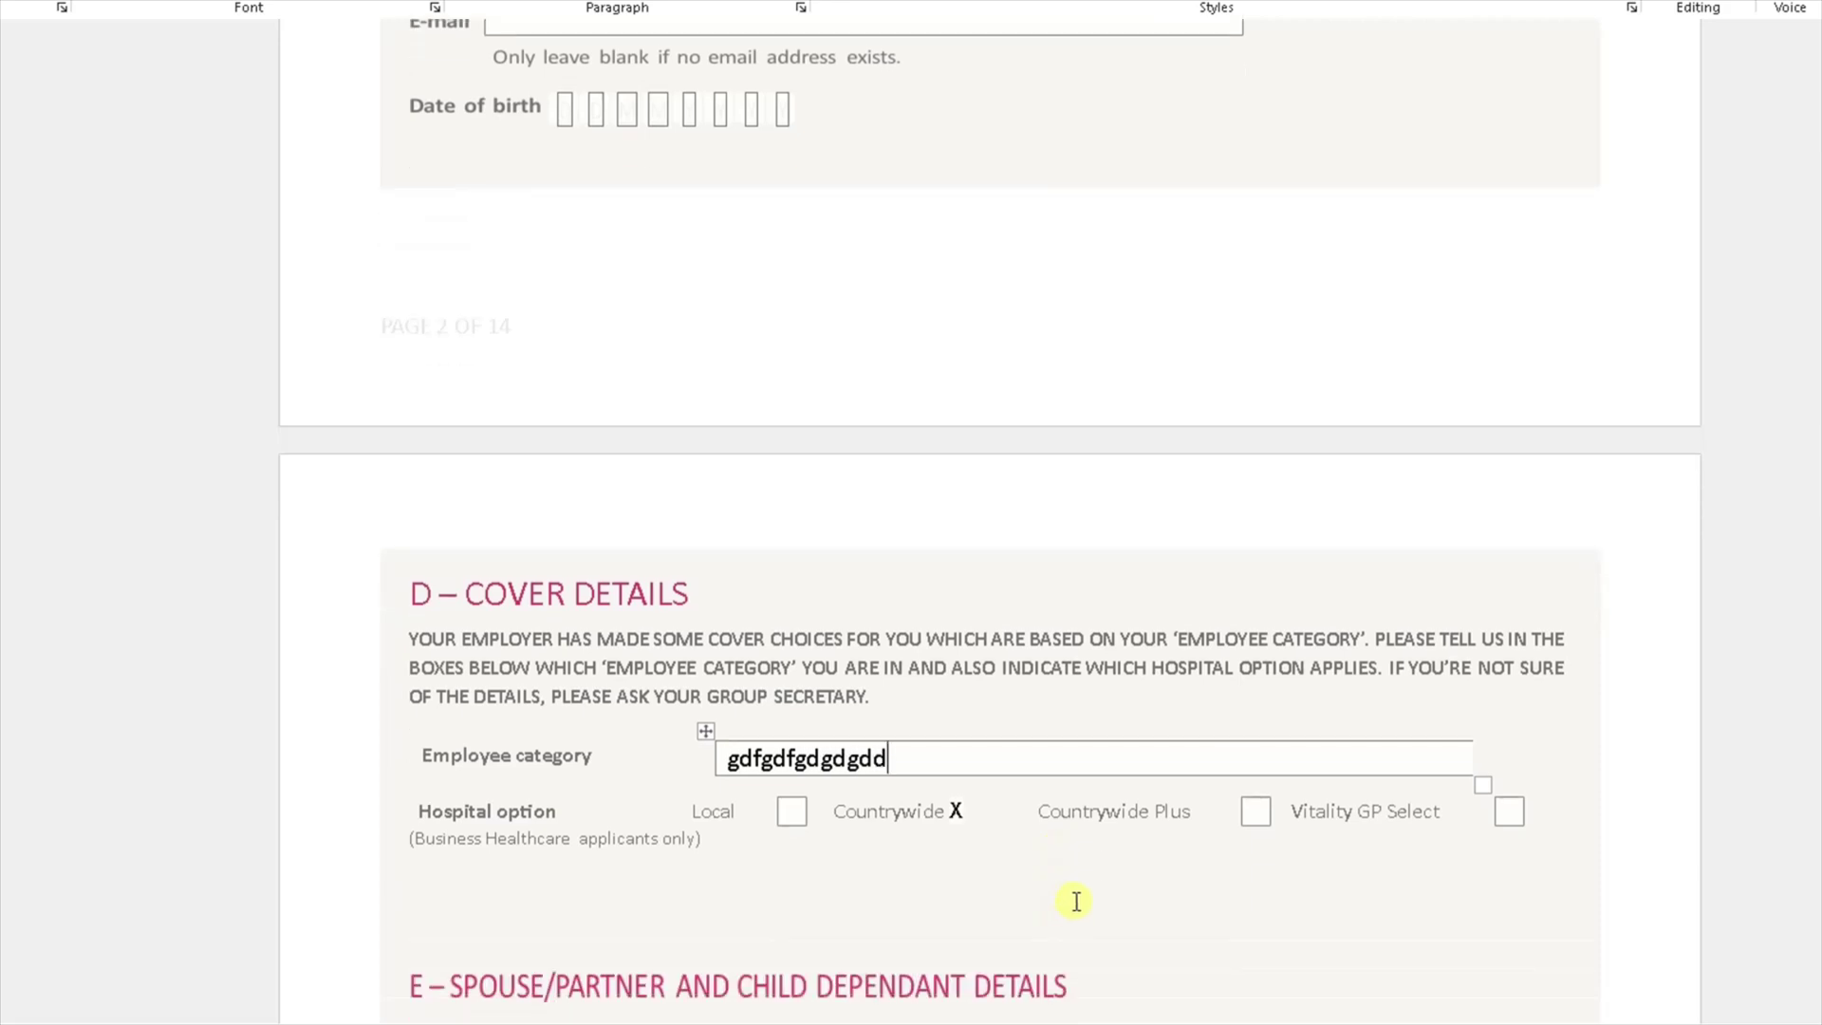
{"action": "scroll", "coordinate": [1072, 900], "scroll_direction": "up", "scroll_amount": 6}
{"action": "scroll", "coordinate": [1116, 826], "scroll_direction": "up", "scroll_amount": 1}
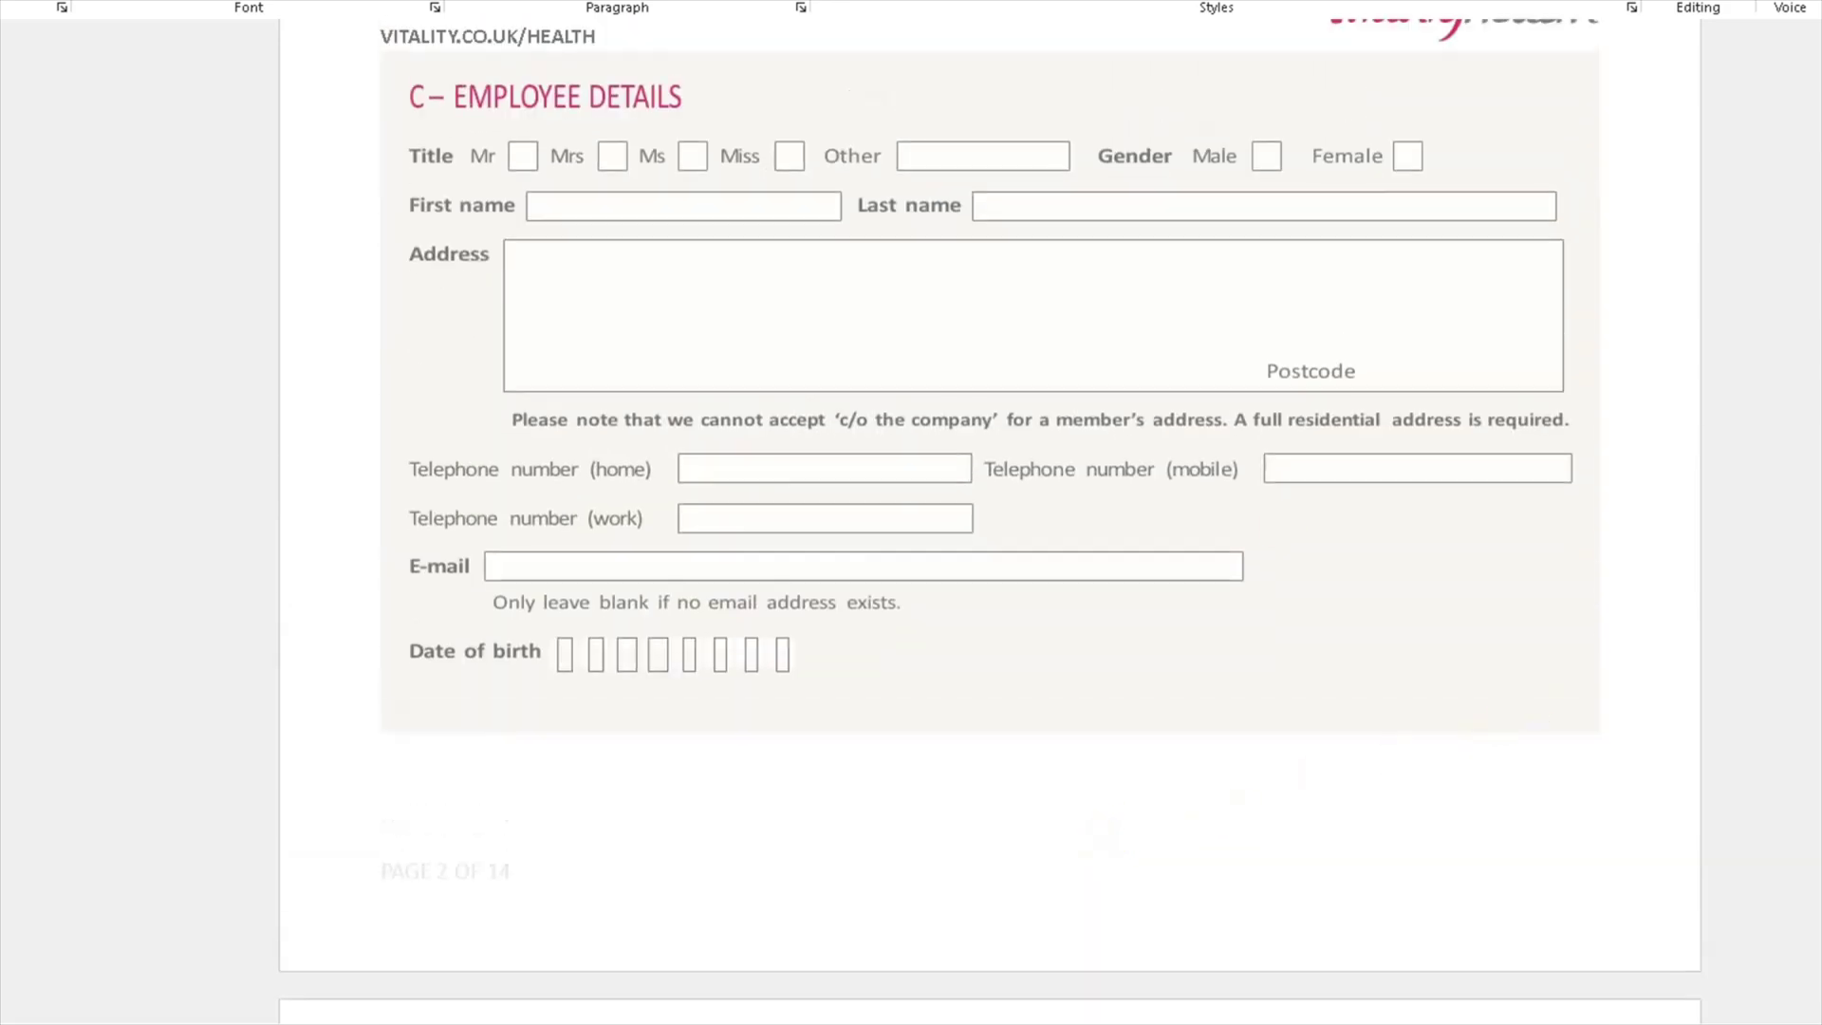
Check the Save As file type is Word Document (*.docx), then back out without saving
{"action": "key", "text": "alt+f"}
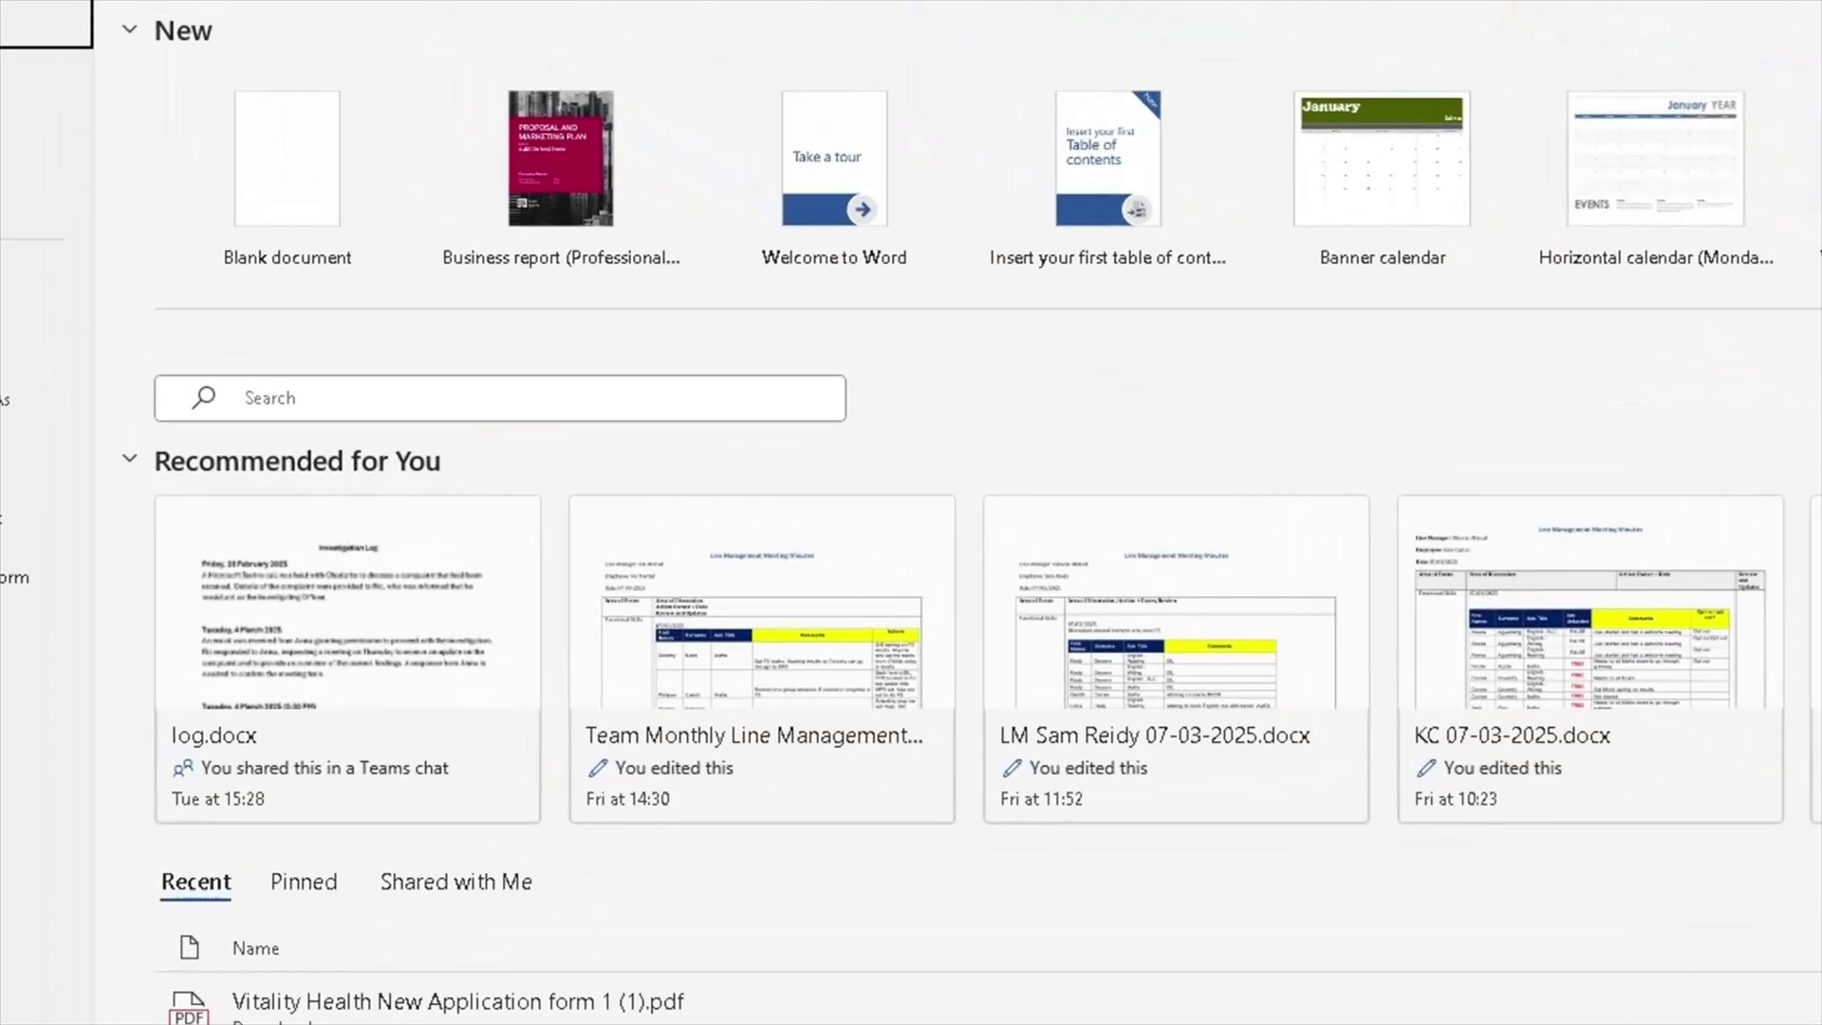
{"action": "left_click", "coordinate": [133, 859]}
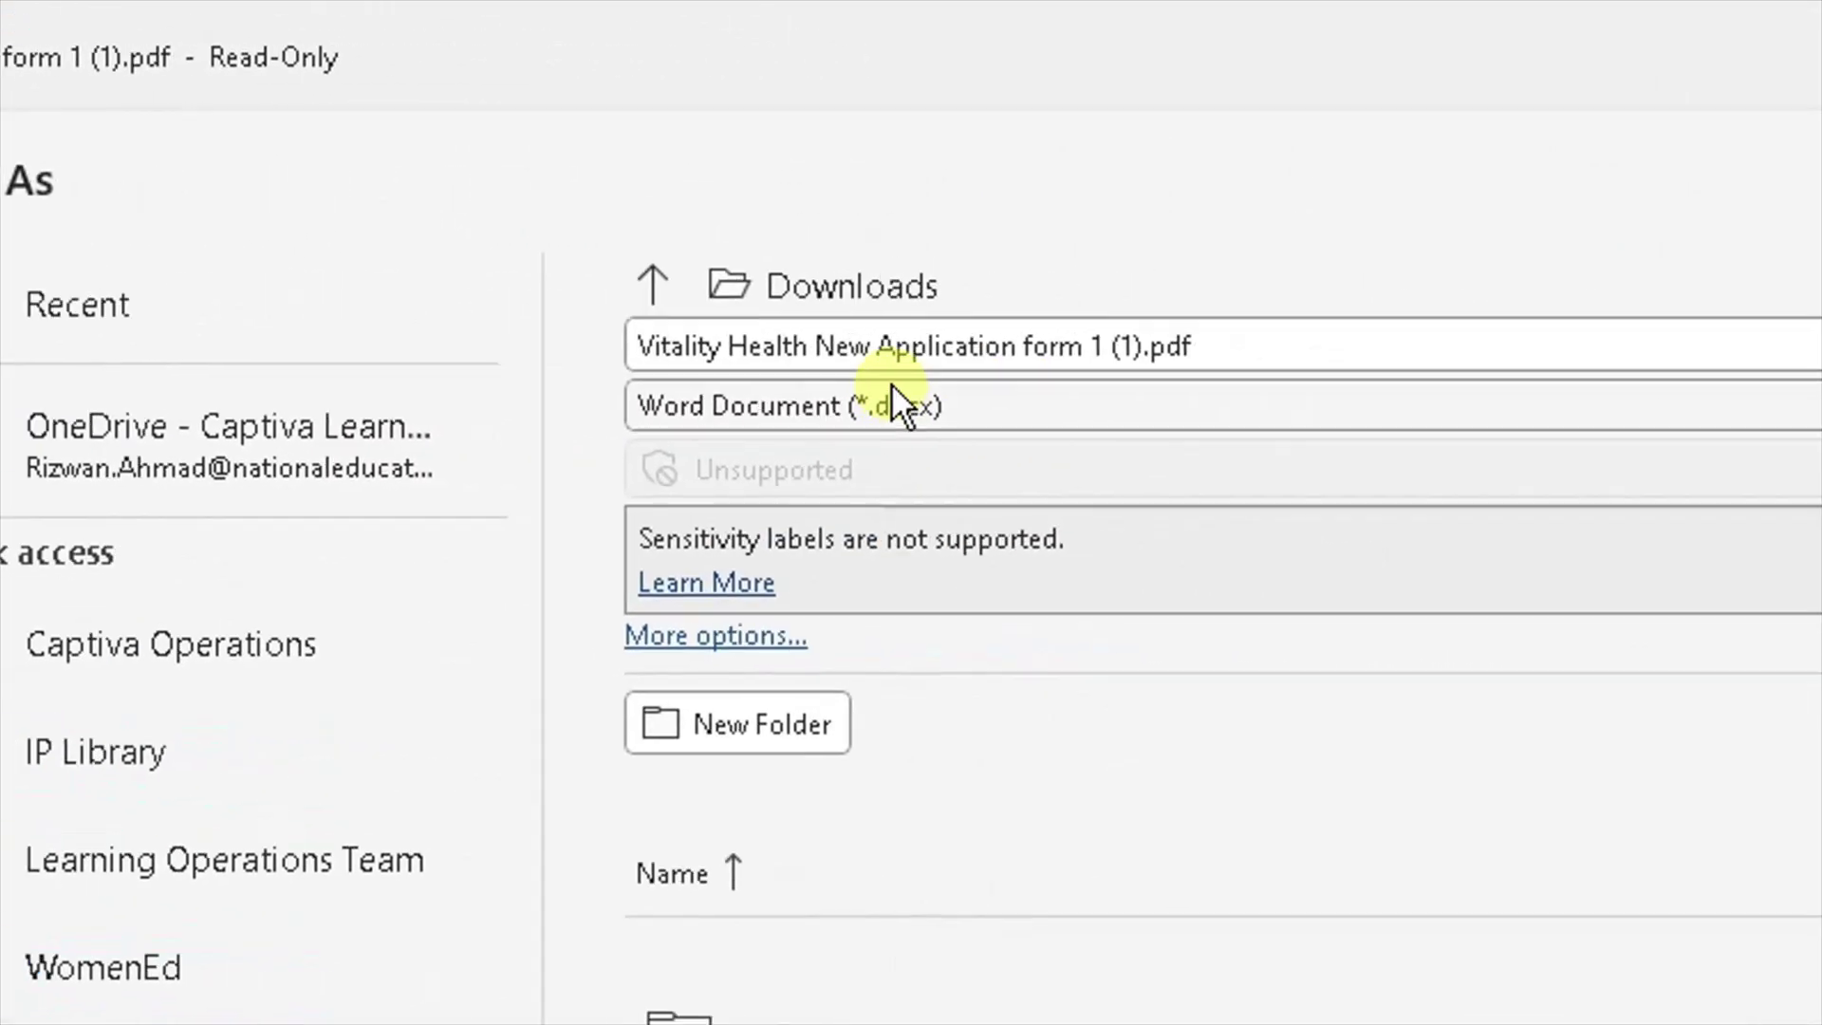
{"action": "left_click", "coordinate": [1471, 408]}
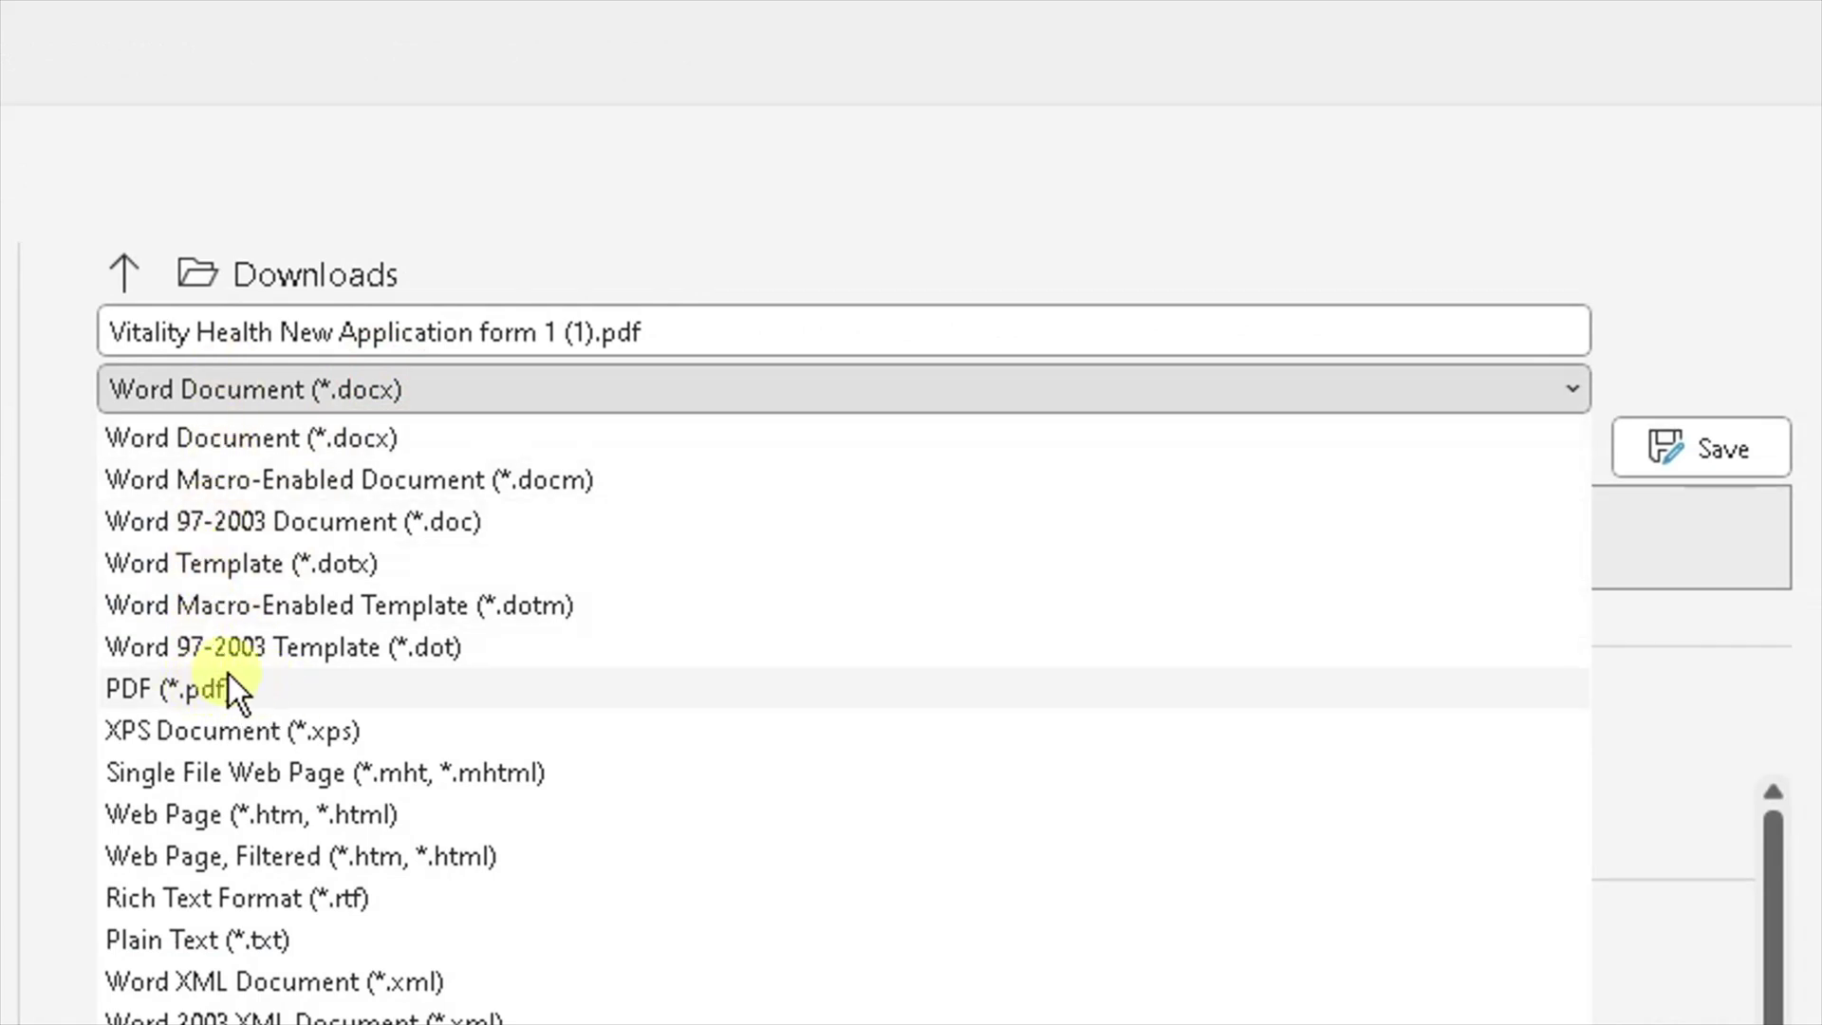
{"action": "key", "text": "Escape"}
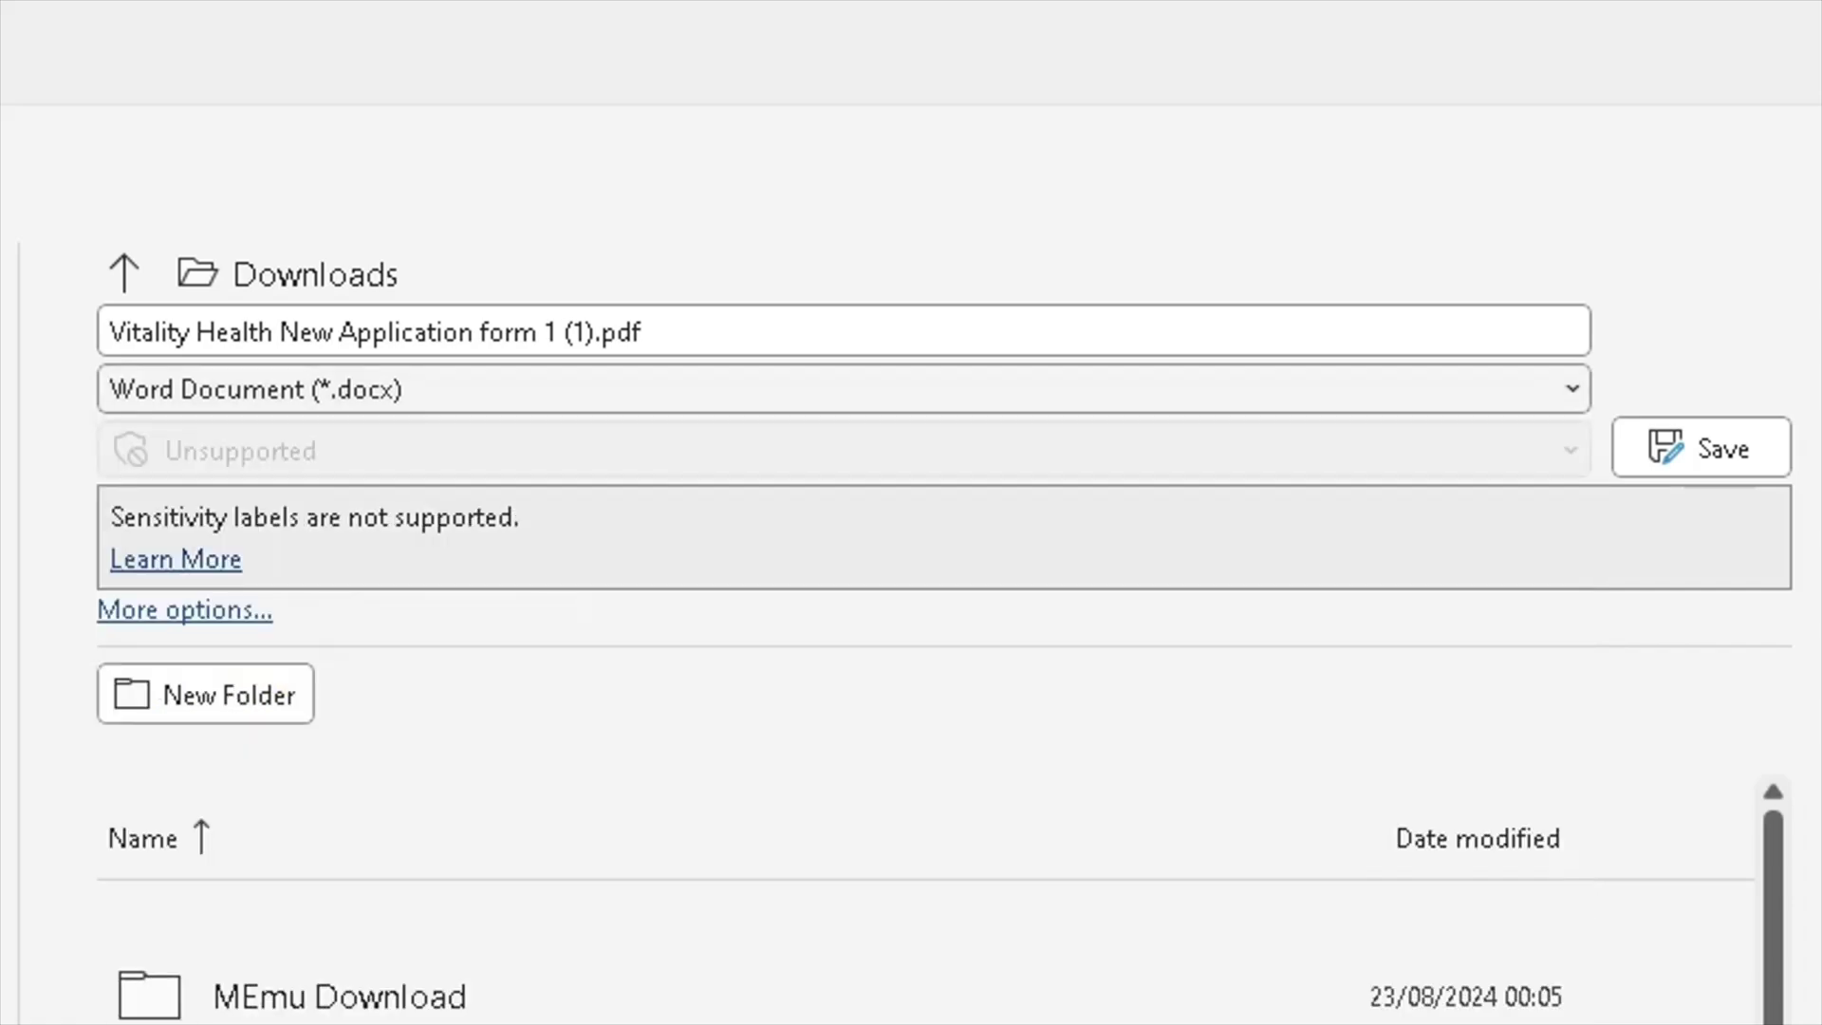
{"action": "key", "text": "Escape"}
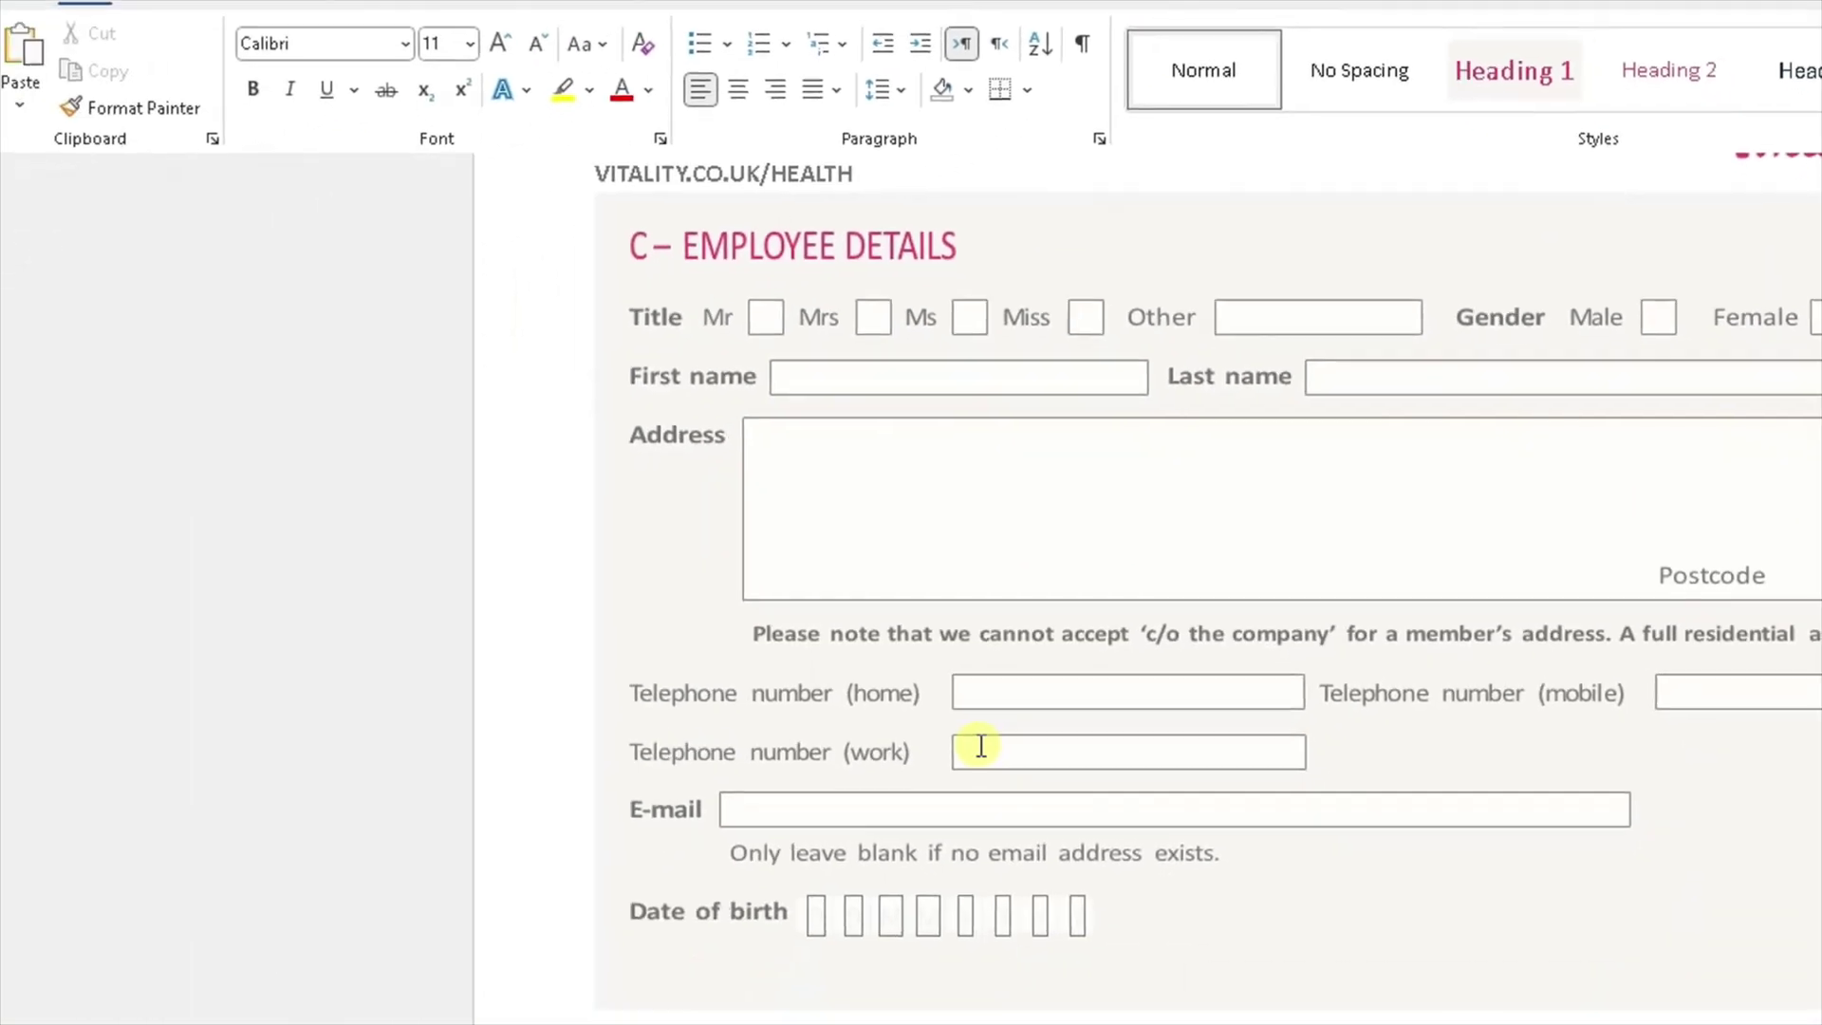